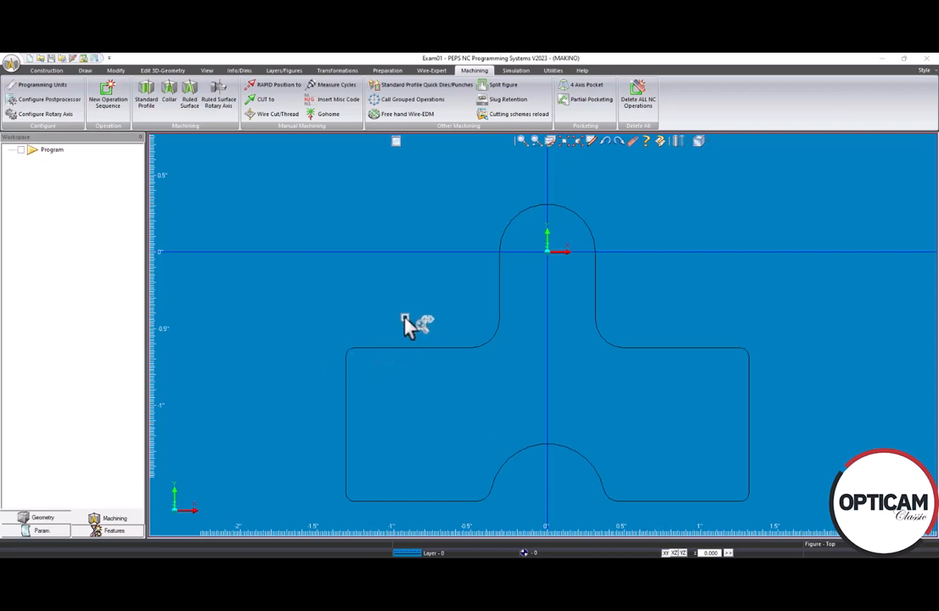
Step: Start a new profile figure with Lead Onto Nearest Position turned off
{"action": "left_click", "coordinate": [387, 72]}
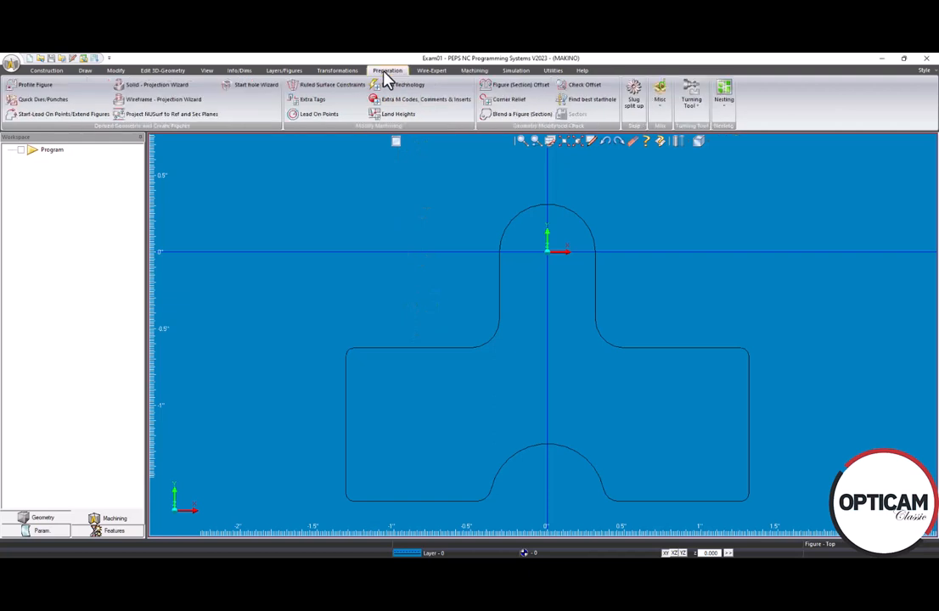
{"action": "left_click", "coordinate": [28, 88]}
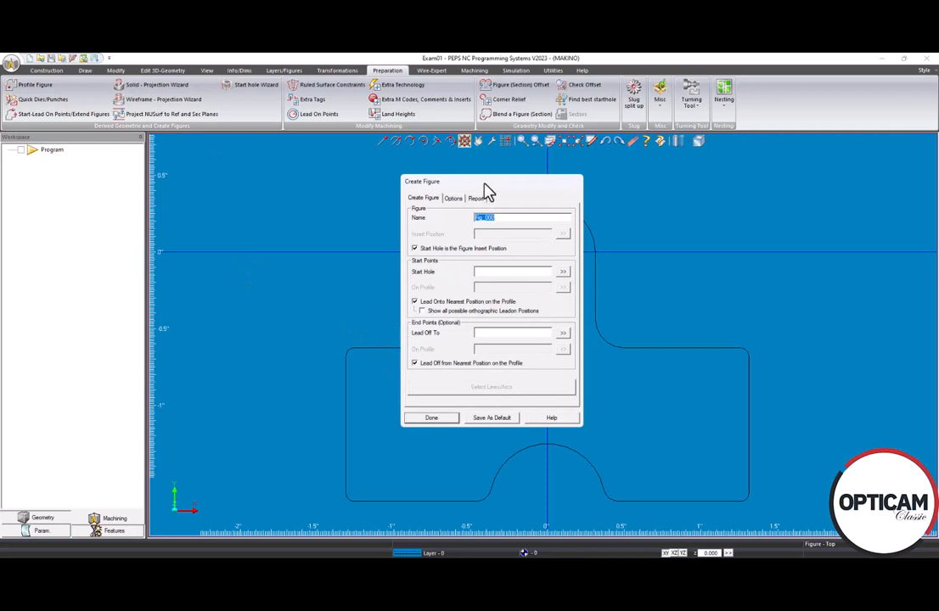
{"action": "left_click_drag", "start_coordinate": [483, 184], "coordinate": [324, 188]}
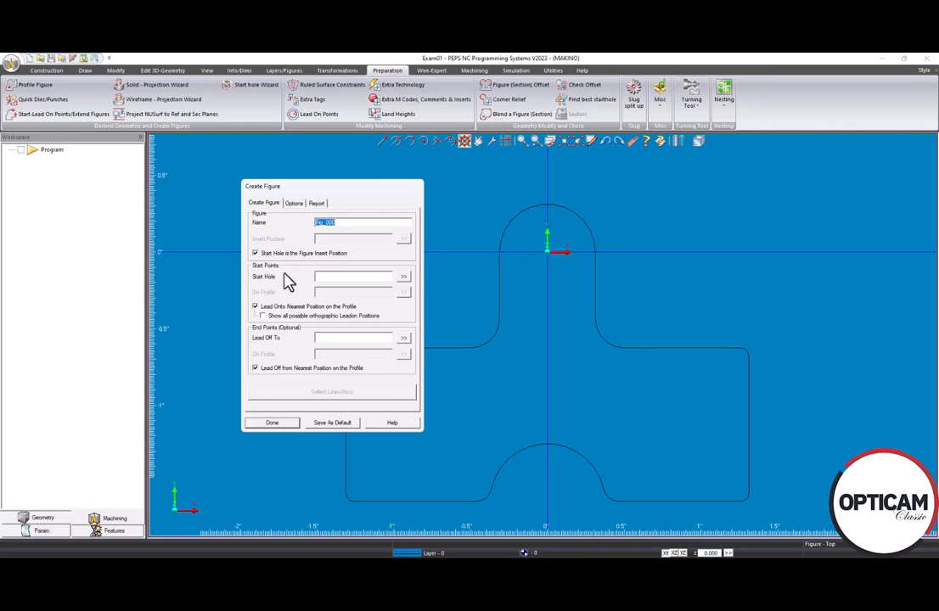
{"action": "left_click", "coordinate": [254, 307]}
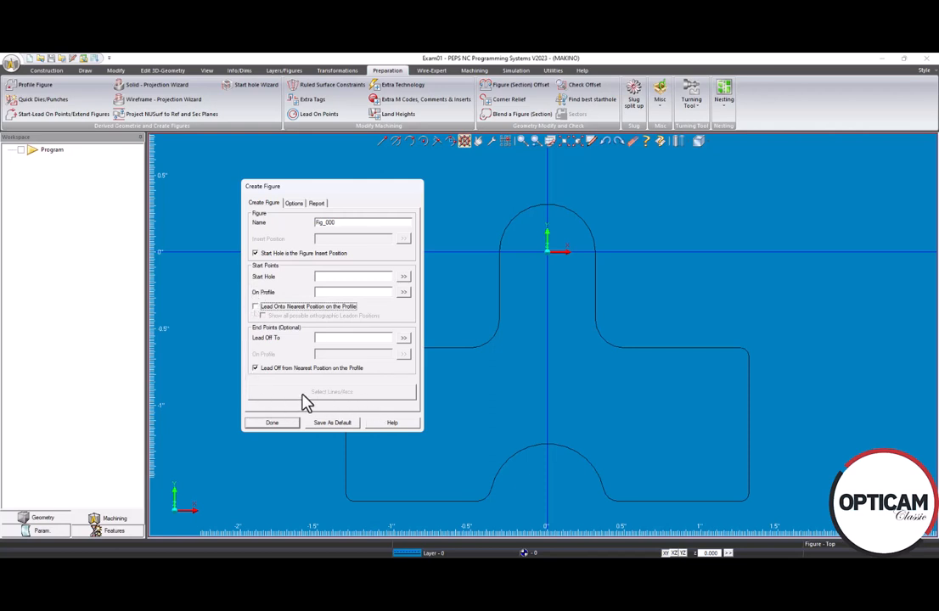
Step: Set the start hole at X0.0 Y0.0 and the profile entry at X0.3125 Y0.0
{"action": "left_click", "coordinate": [406, 281]}
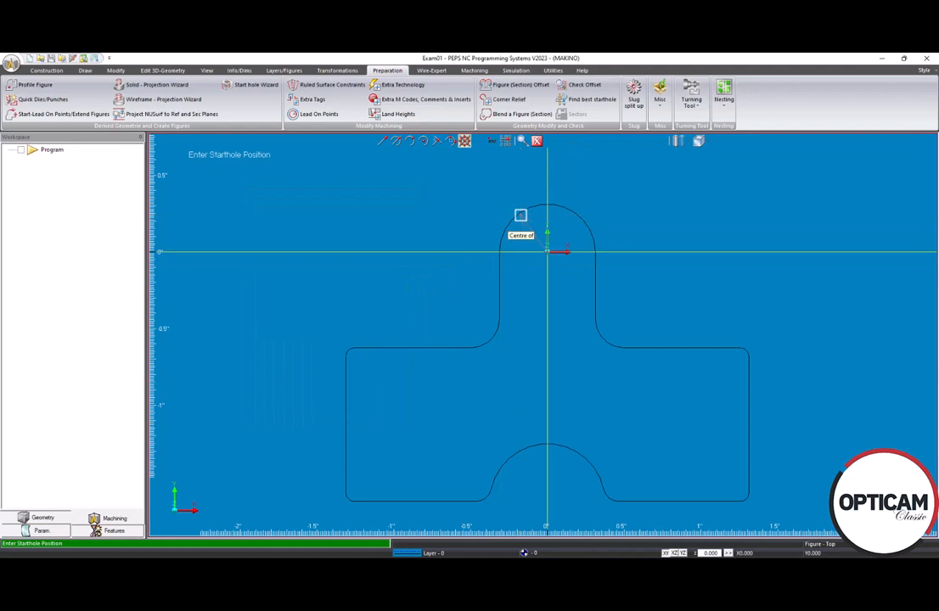
{"action": "left_click", "coordinate": [521, 215]}
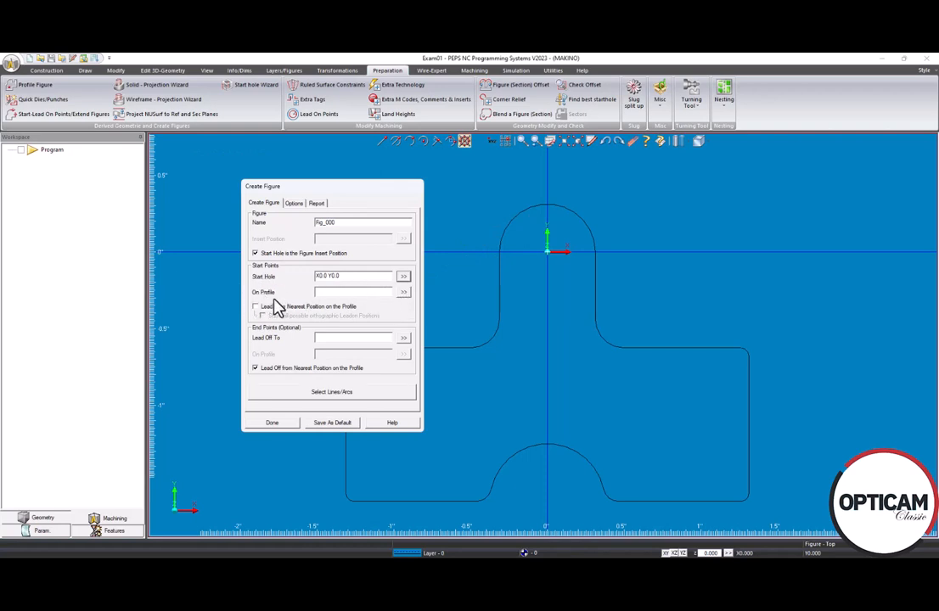
{"action": "left_click", "coordinate": [403, 291]}
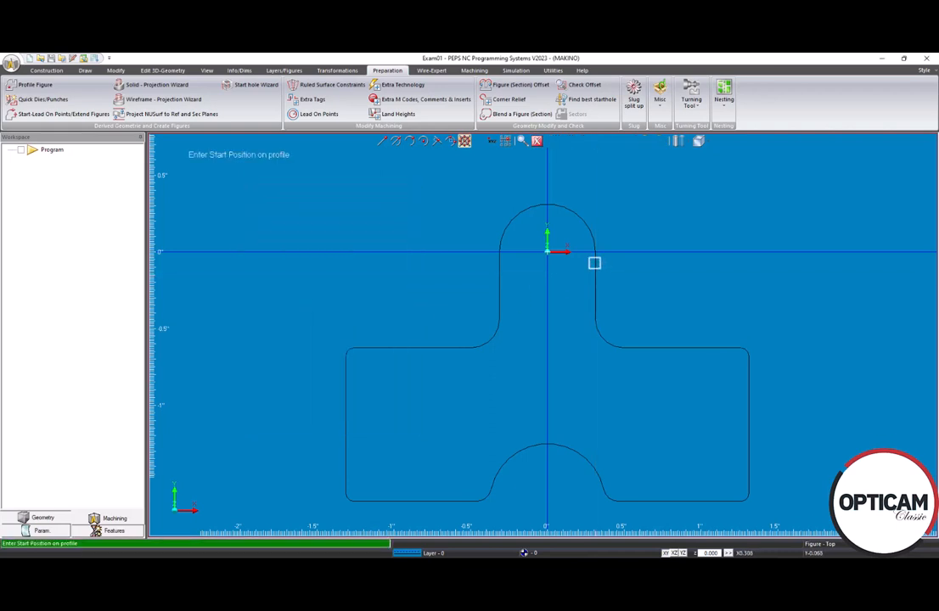
{"action": "left_click", "coordinate": [595, 261]}
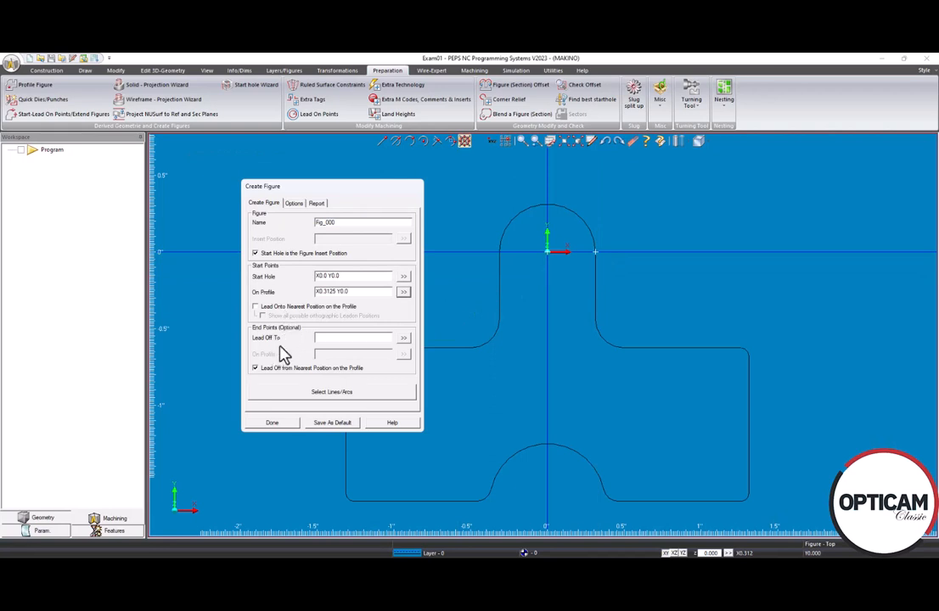
Step: Chain the linked T-shaped outline from the top arc into Fig_000's profile
{"action": "left_click", "coordinate": [329, 401]}
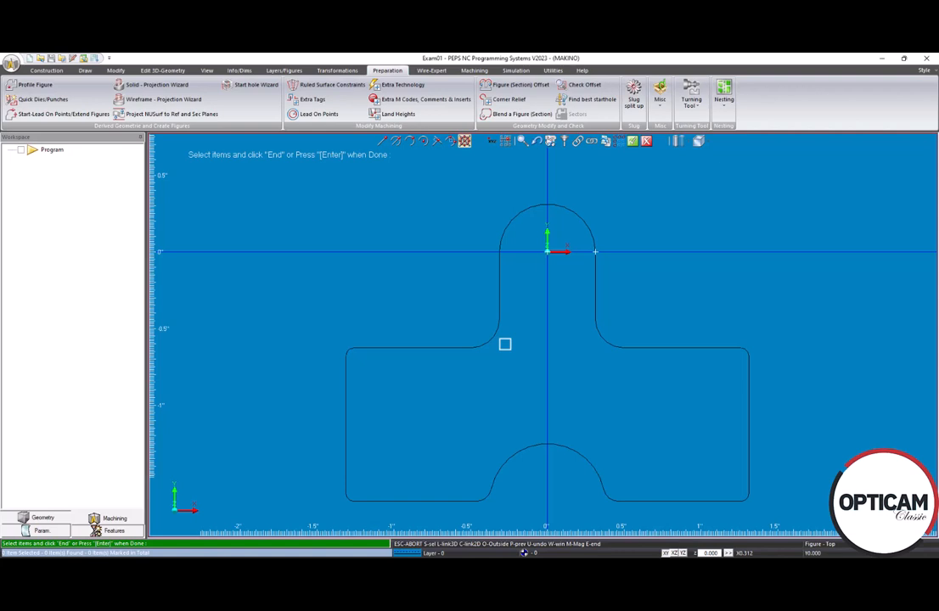
{"action": "left_click", "coordinate": [579, 144]}
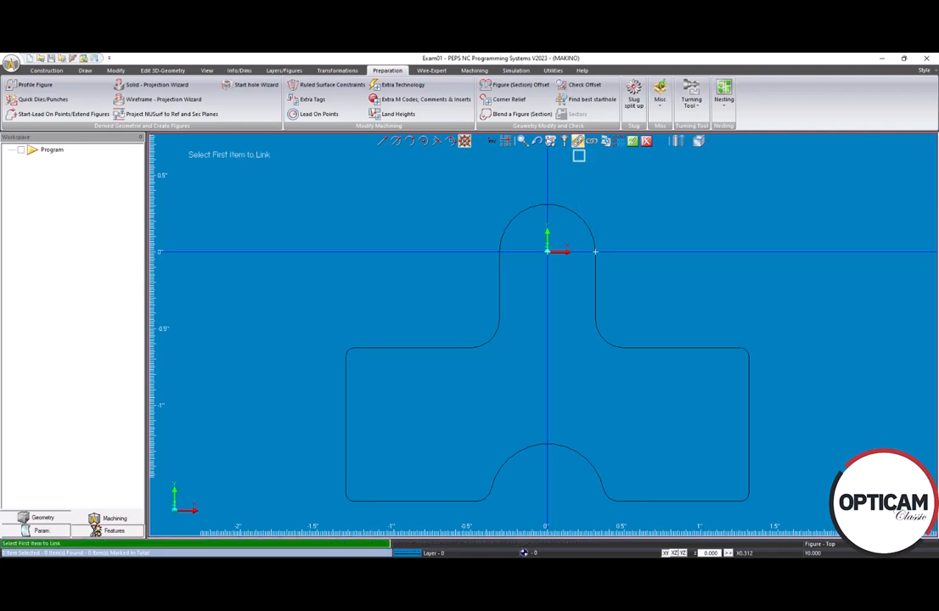
{"action": "left_click", "coordinate": [584, 212]}
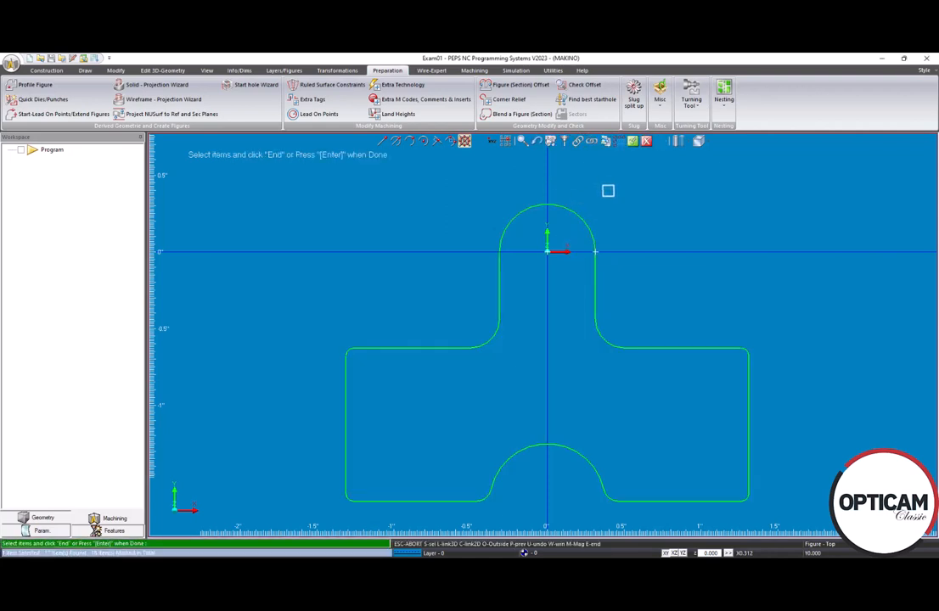
{"action": "left_click", "coordinate": [633, 141]}
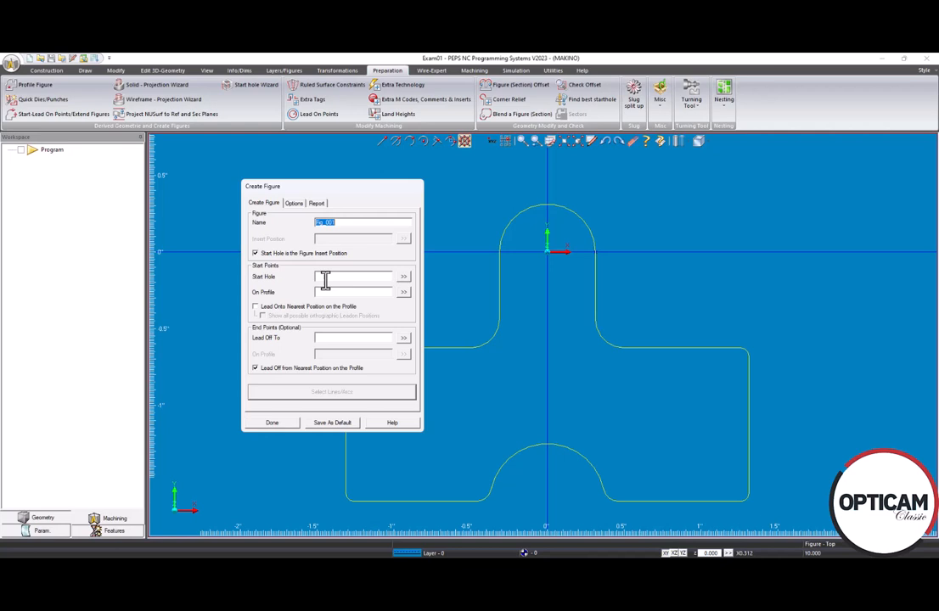
Step: Finish figure Fig_000 and switch to the Machining commands
{"action": "left_click", "coordinate": [272, 424]}
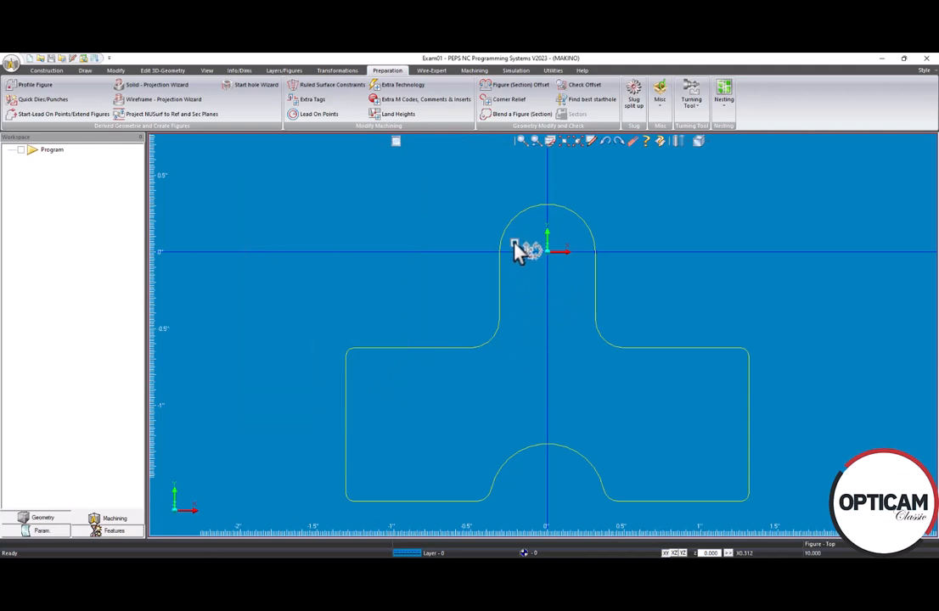
{"action": "left_click", "coordinate": [476, 73]}
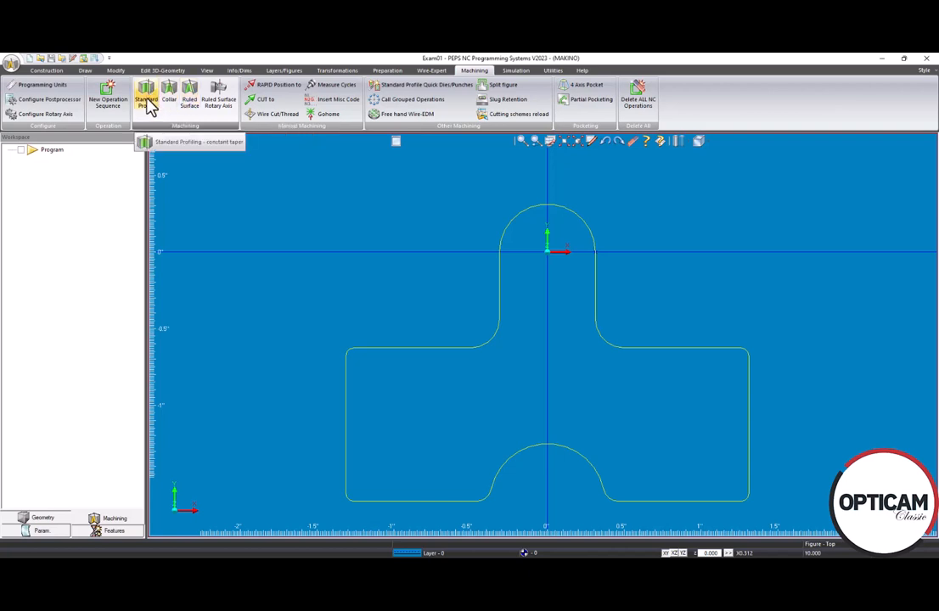
Step: Start a Standard Profile operation, keeping Imperial (inch) programming units
{"action": "left_click", "coordinate": [149, 102]}
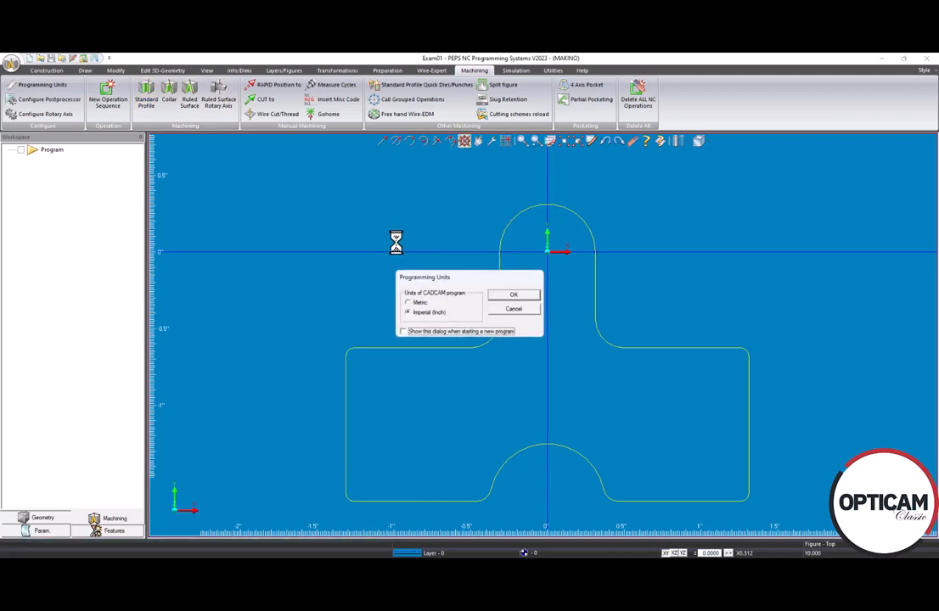
{"action": "left_click", "coordinate": [510, 297]}
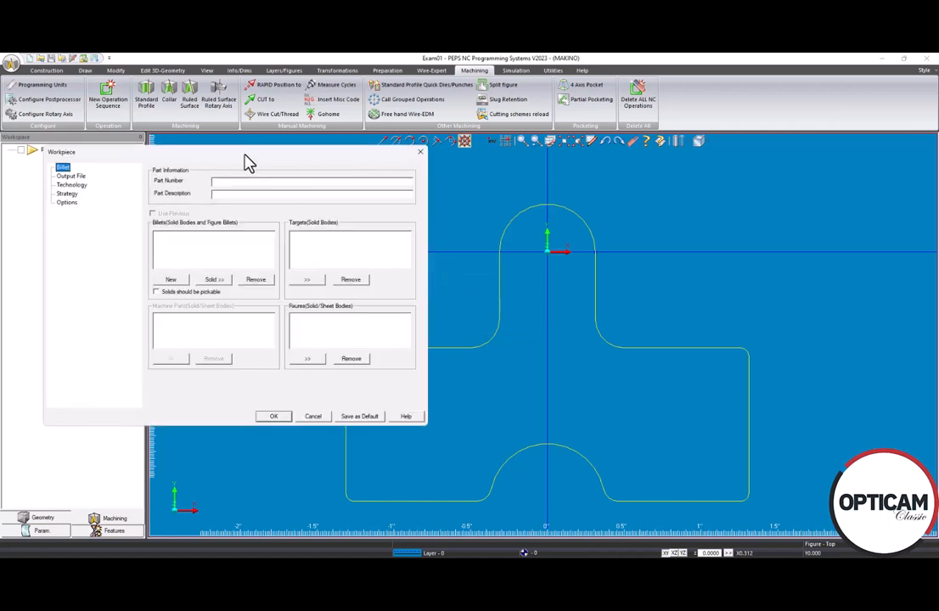
{"action": "left_click_drag", "start_coordinate": [244, 153], "coordinate": [320, 157]}
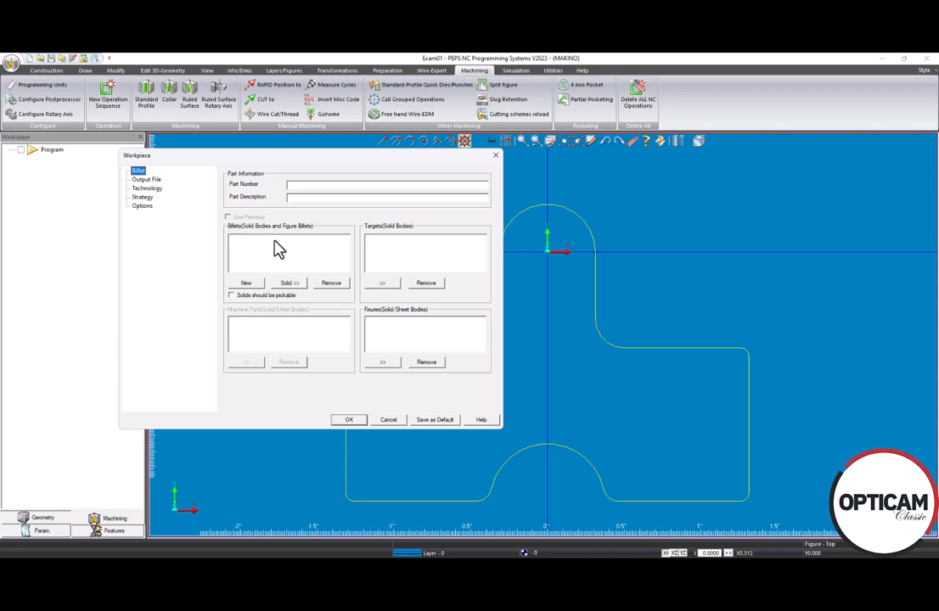
Step: Add a new billet, bringing up the rectangular Exam01_000 billet settings
{"action": "left_click", "coordinate": [249, 286]}
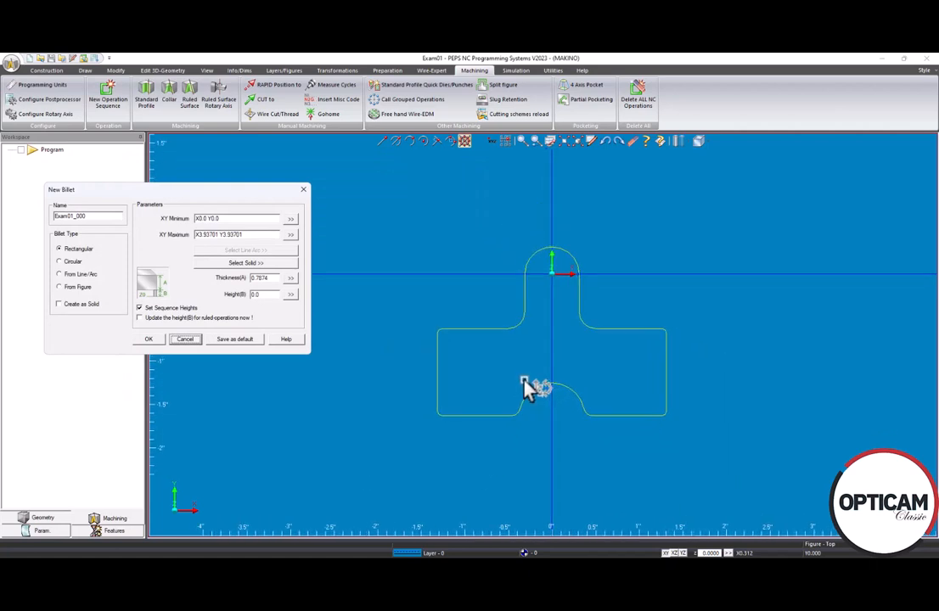
{"action": "scroll", "coordinate": [524, 381], "scroll_direction": "up", "scroll_amount": 1}
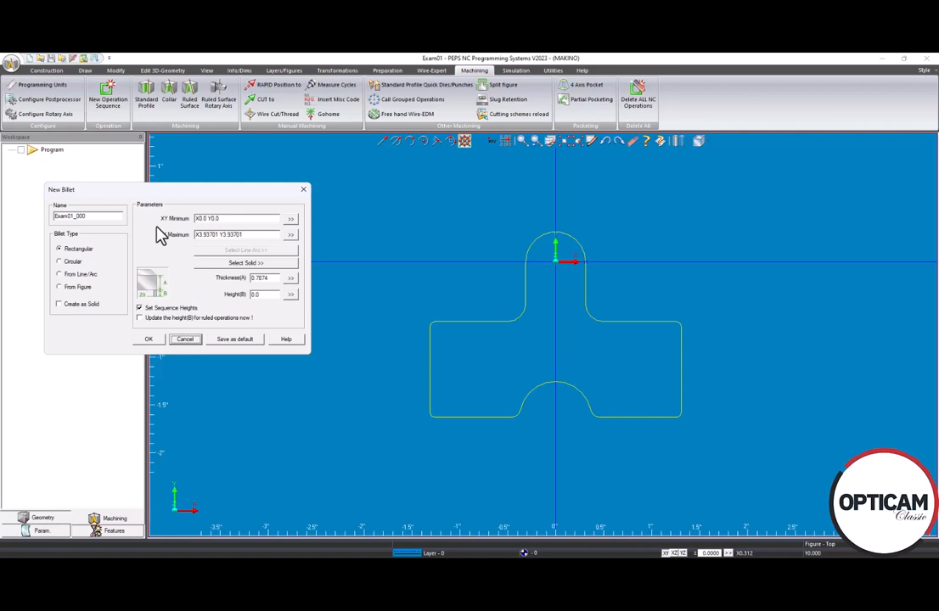
Step: Set the billet corners to X-1.639 Y-1.876 and X1.734 Y0.549, thickness 1
{"action": "left_click", "coordinate": [292, 219]}
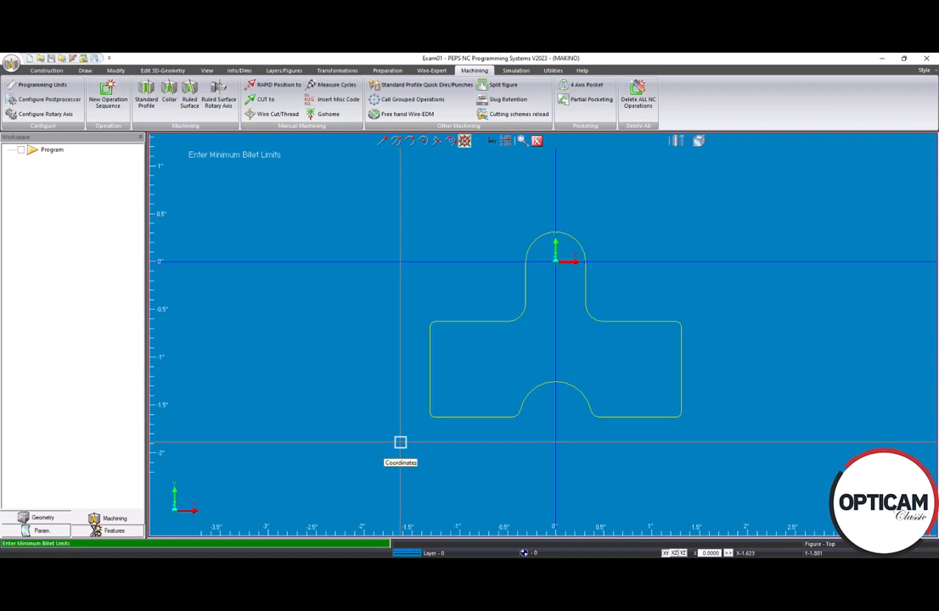
{"action": "left_click", "coordinate": [400, 443]}
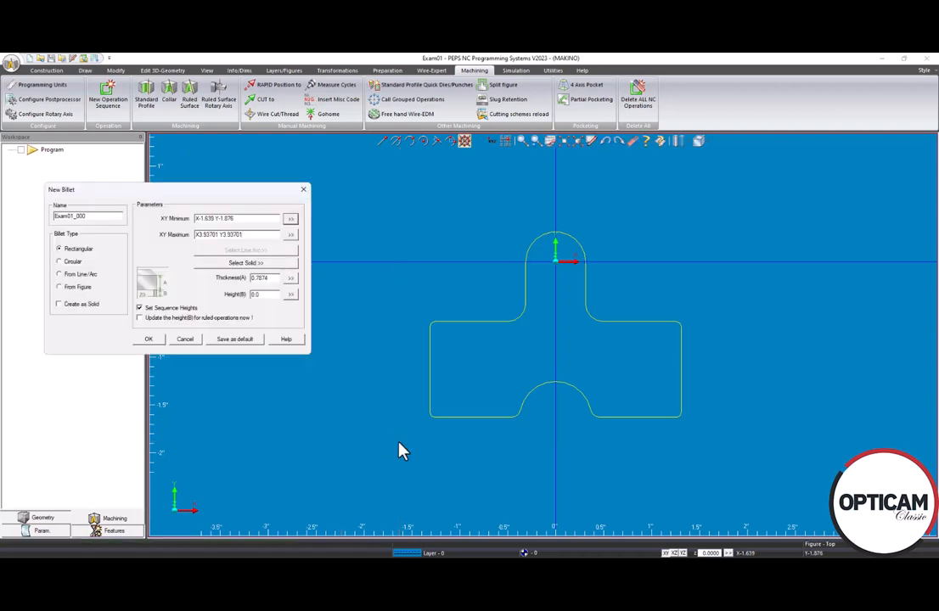
{"action": "left_click", "coordinate": [291, 236]}
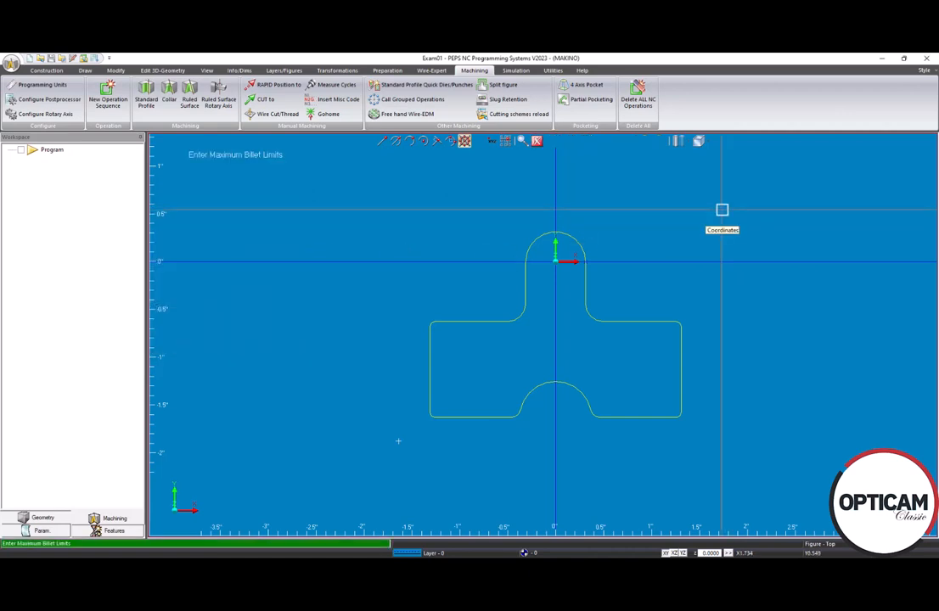
{"action": "left_click", "coordinate": [722, 210]}
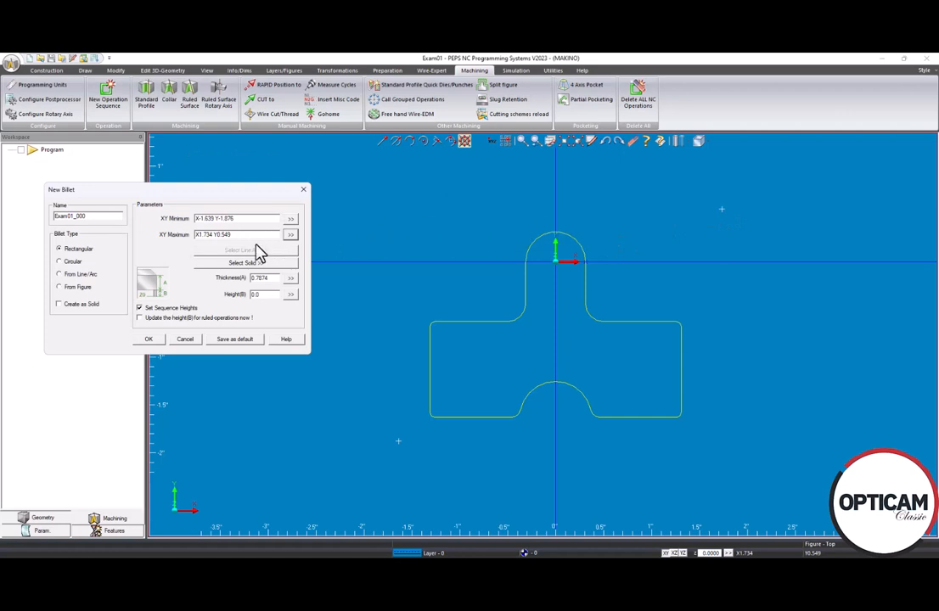
{"action": "double_click", "coordinate": [262, 277]}
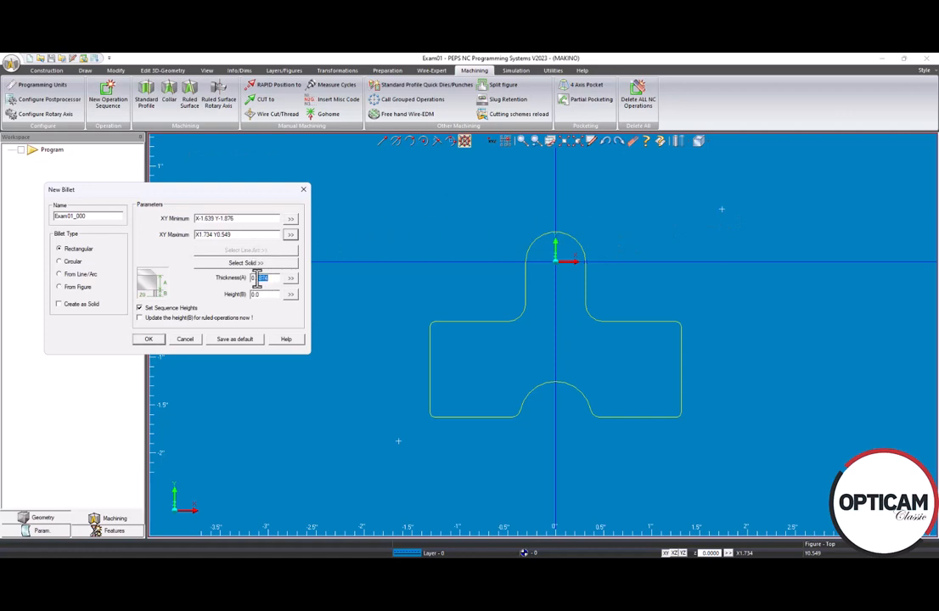
{"action": "type", "text": "1"}
Step: Confirm billet Exam01_000 and show the Output File page with NC file Exam01
{"action": "left_click", "coordinate": [153, 340]}
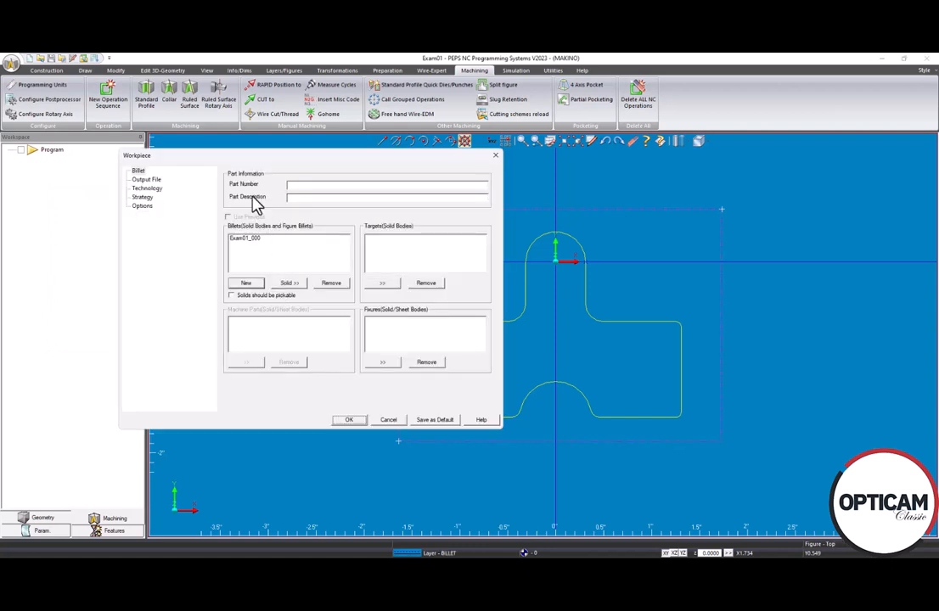
{"action": "left_click", "coordinate": [146, 180]}
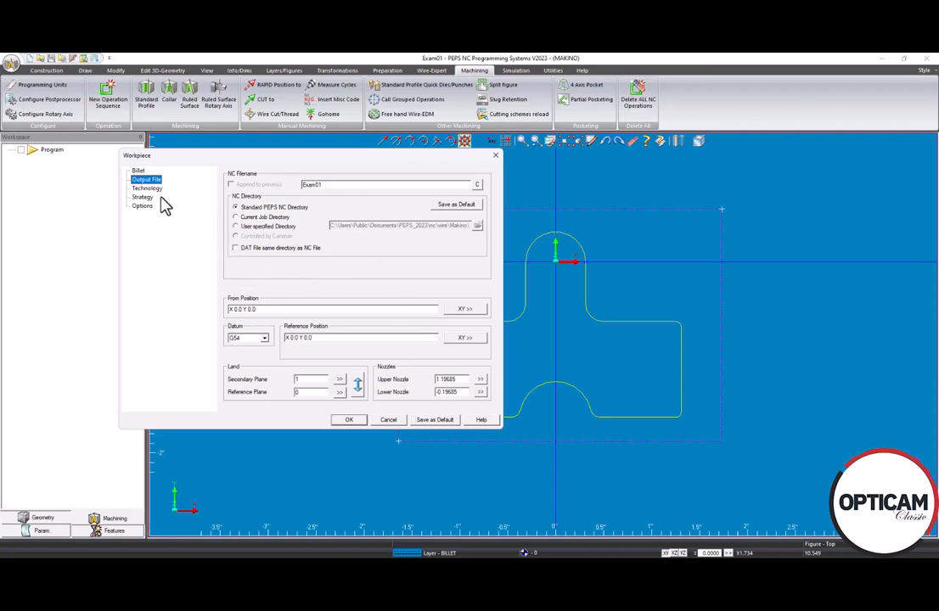
Step: Show the Technology page with material St and BS - 0.01 wire
{"action": "left_click", "coordinate": [148, 189]}
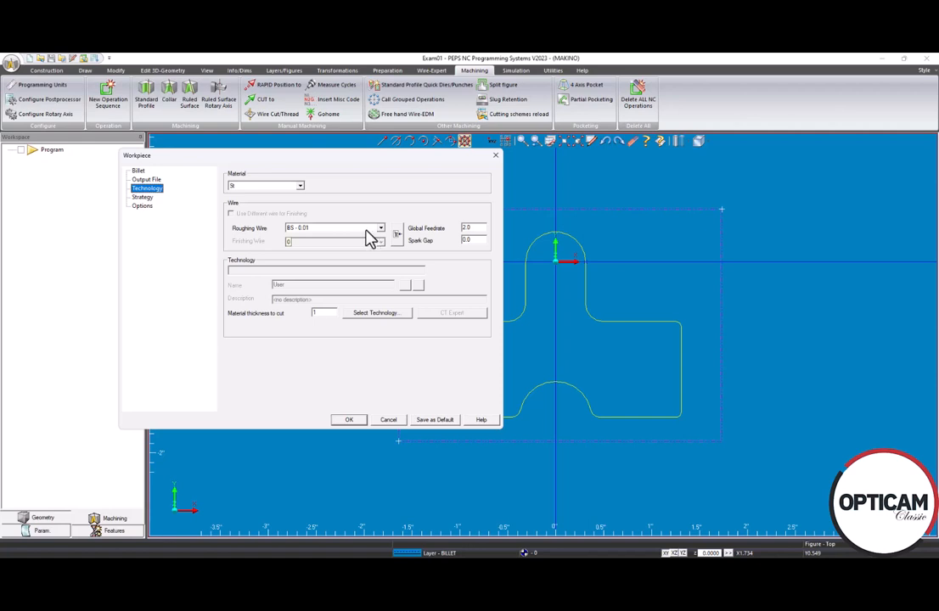
Step: Review the Strategy and Options pages, then confirm the workpiece setup
{"action": "left_click", "coordinate": [142, 197]}
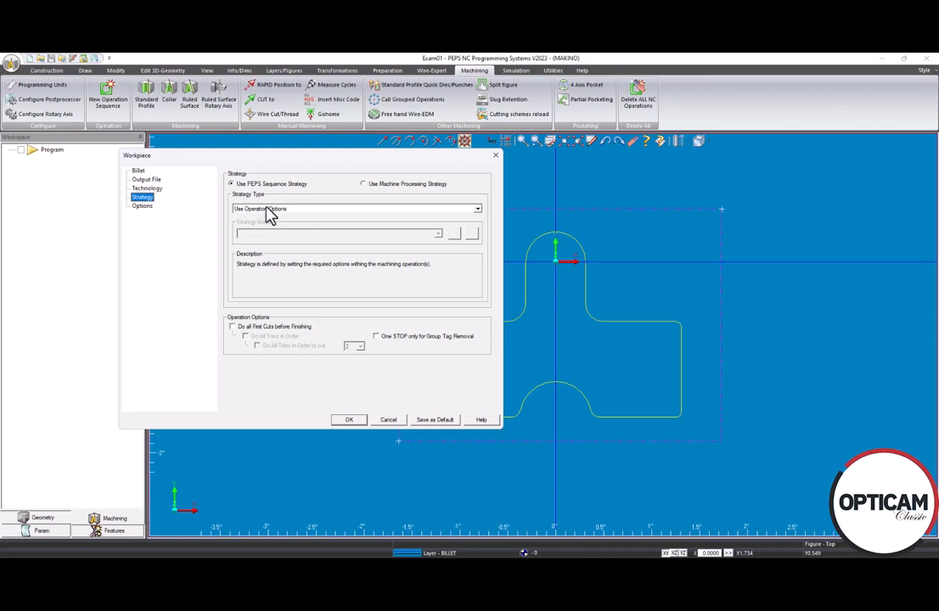
{"action": "left_click", "coordinate": [143, 207]}
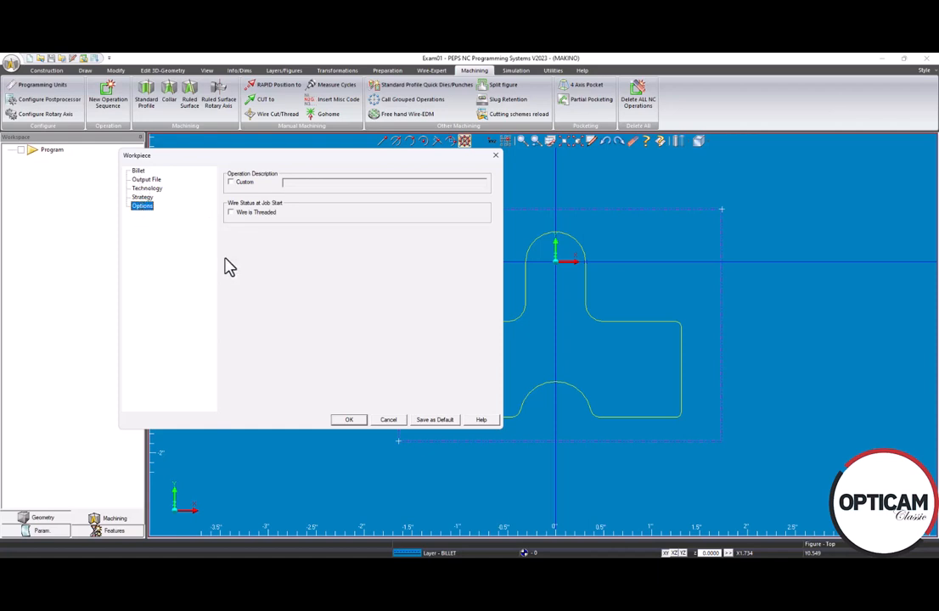
{"action": "left_click", "coordinate": [348, 421]}
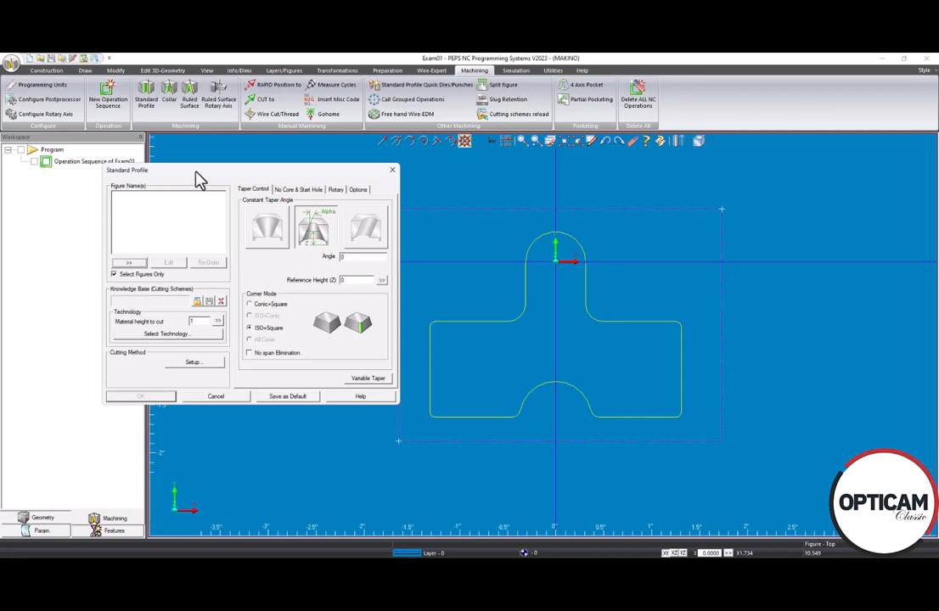
Step: Pick the T-shaped part outline Fig_000 as the figure to profile
{"action": "left_click_drag", "start_coordinate": [197, 174], "coordinate": [247, 175]}
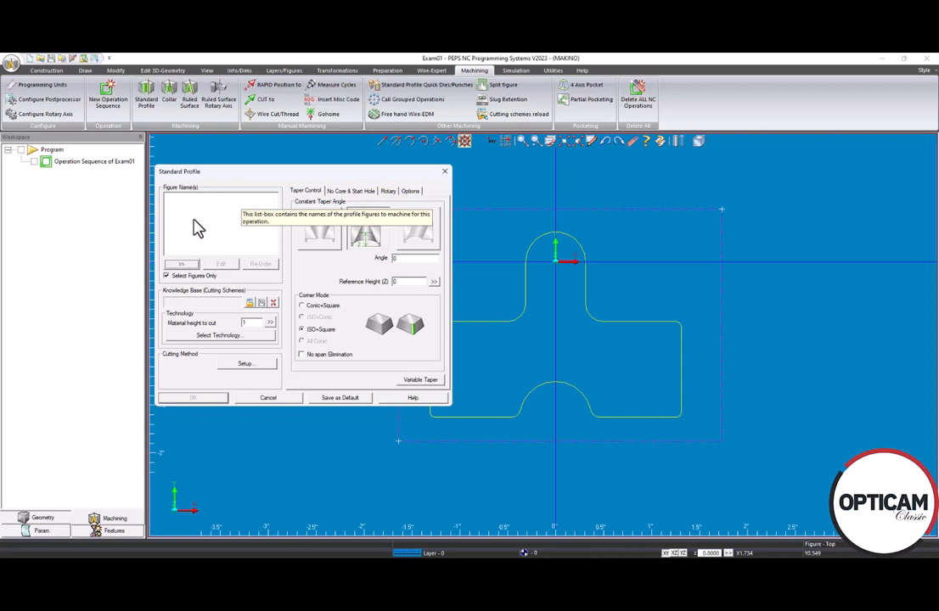
{"action": "left_click", "coordinate": [183, 264]}
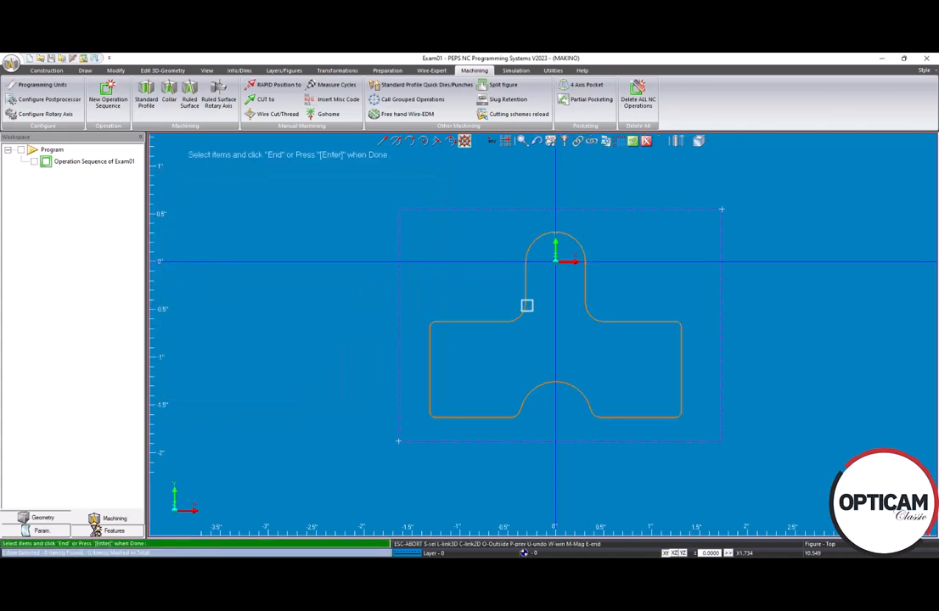
{"action": "left_click", "coordinate": [526, 303]}
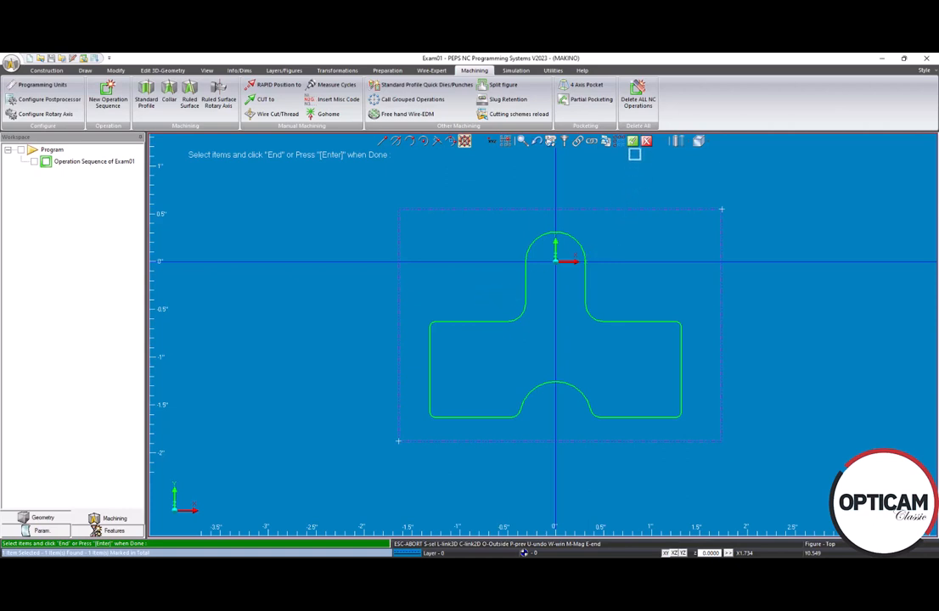
{"action": "left_click", "coordinate": [632, 141]}
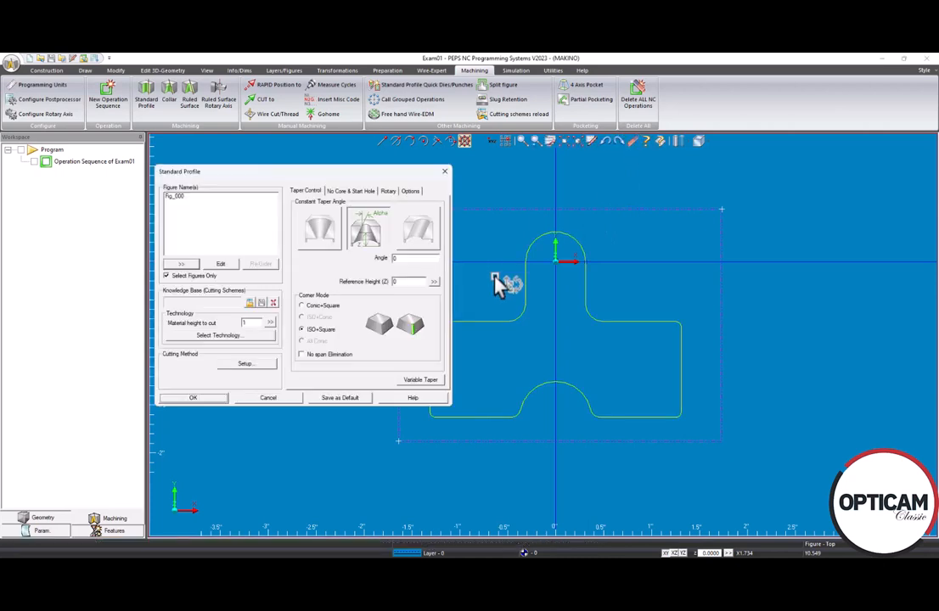
Step: Accept the licence and load the Makino Finish 10 technology (3 cuts) with B.A. High Precision nozzles
{"action": "left_click", "coordinate": [221, 338]}
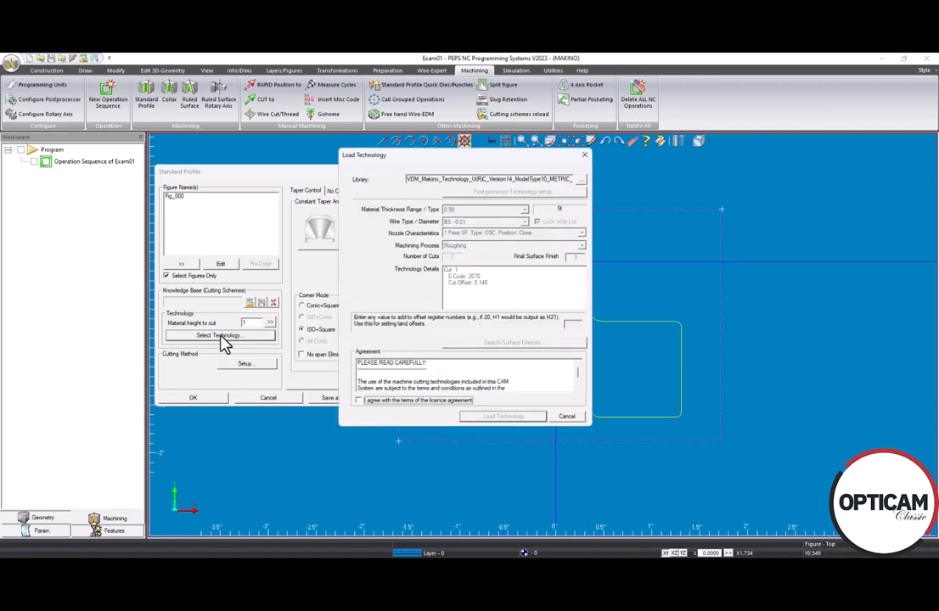
{"action": "left_click", "coordinate": [360, 401]}
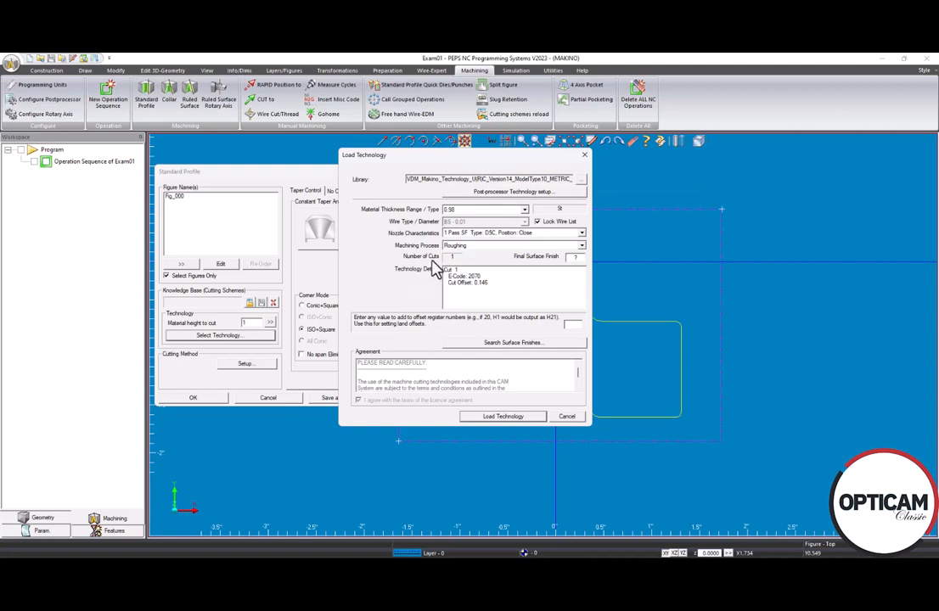
{"action": "left_click", "coordinate": [582, 235]}
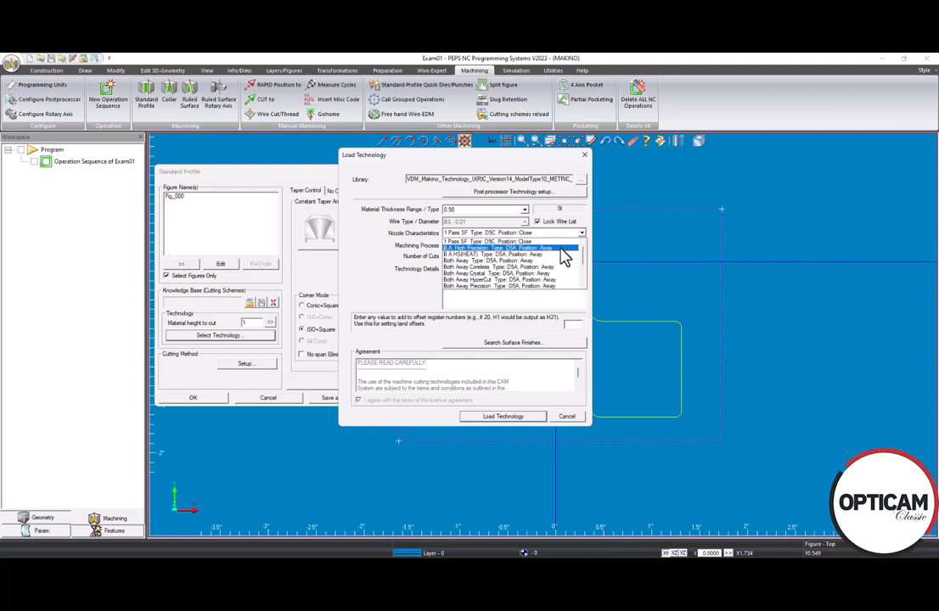
{"action": "left_click", "coordinate": [536, 249]}
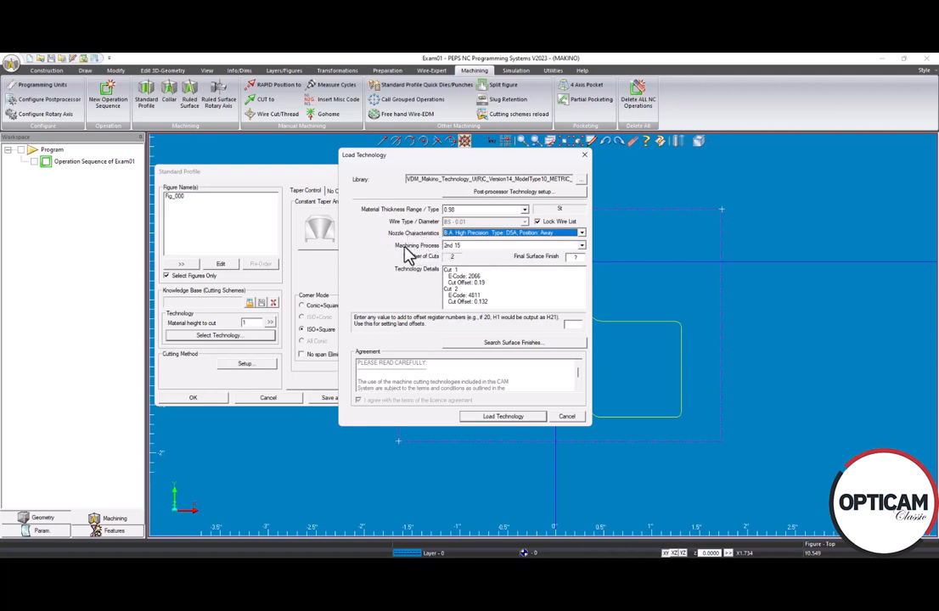
{"action": "left_click", "coordinate": [582, 247]}
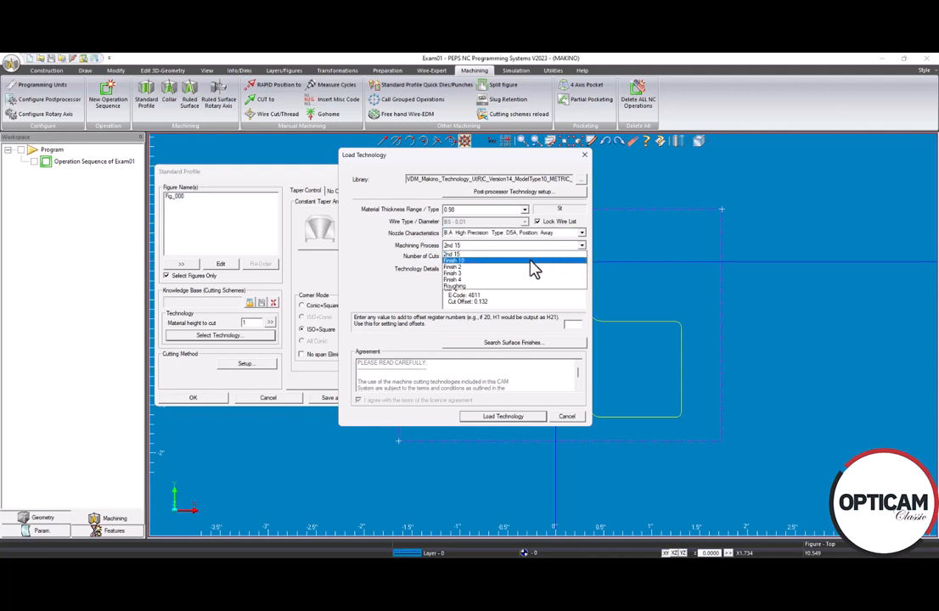
{"action": "left_click", "coordinate": [495, 260]}
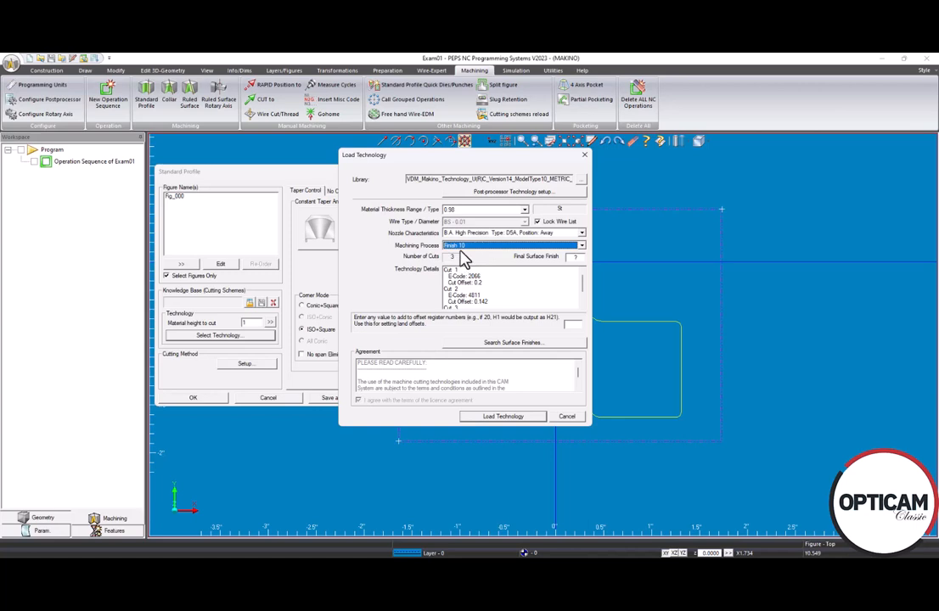
{"action": "left_click", "coordinate": [489, 419]}
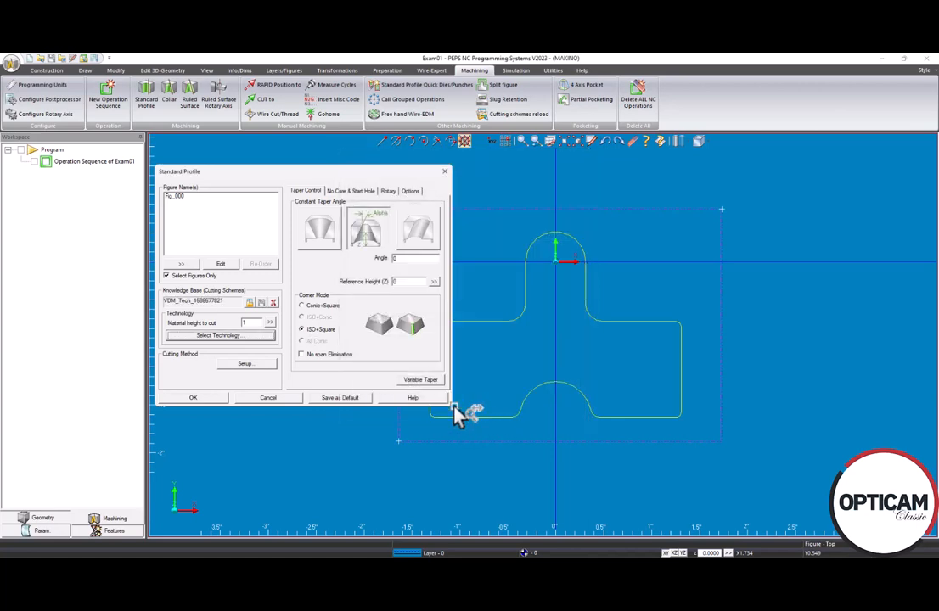
Step: In Cutting Setup, enable reverse cutting for cuts 1–3 and show the Tagging settings (0.05 tag distance)
{"action": "left_click", "coordinate": [249, 366]}
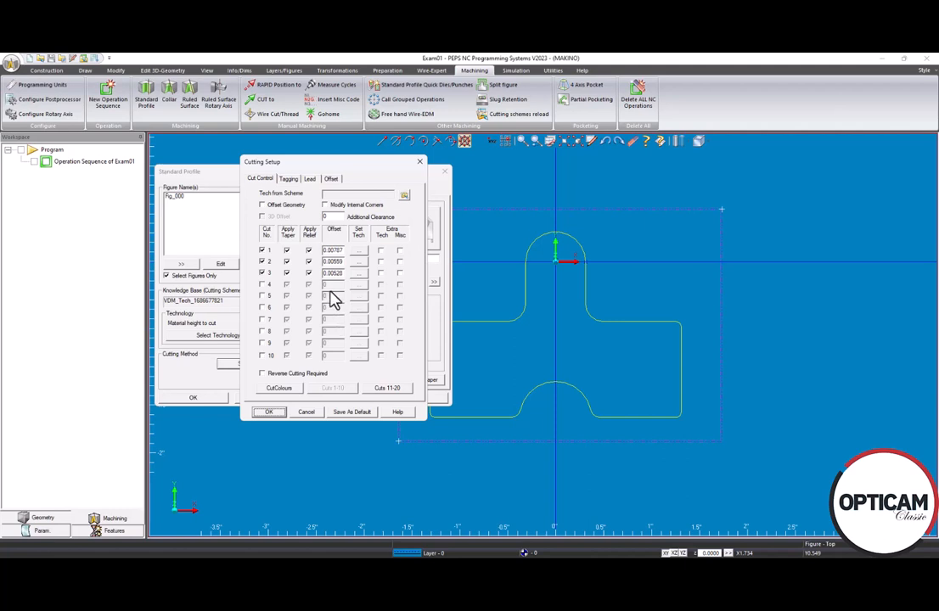
{"action": "left_click", "coordinate": [270, 375]}
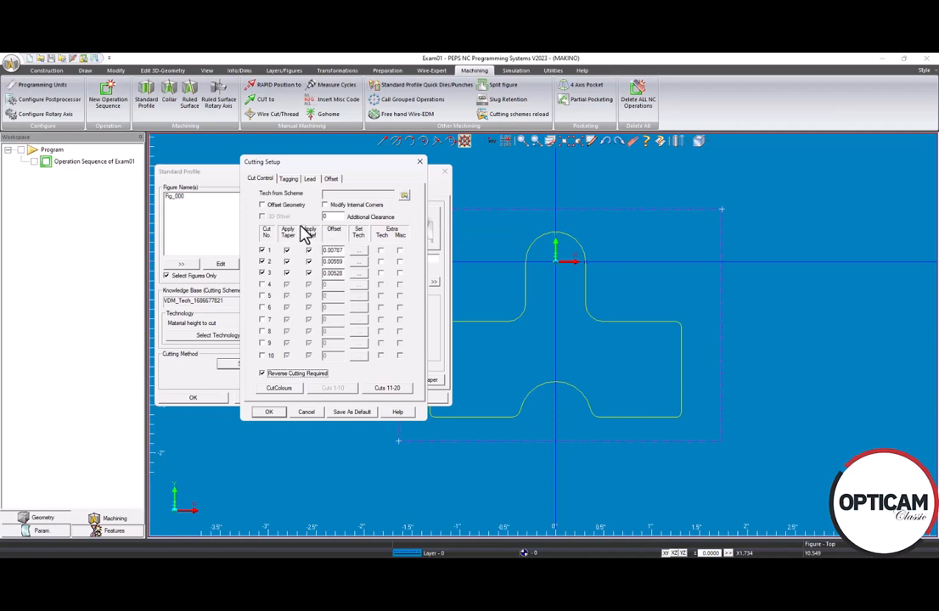
{"action": "left_click", "coordinate": [290, 180]}
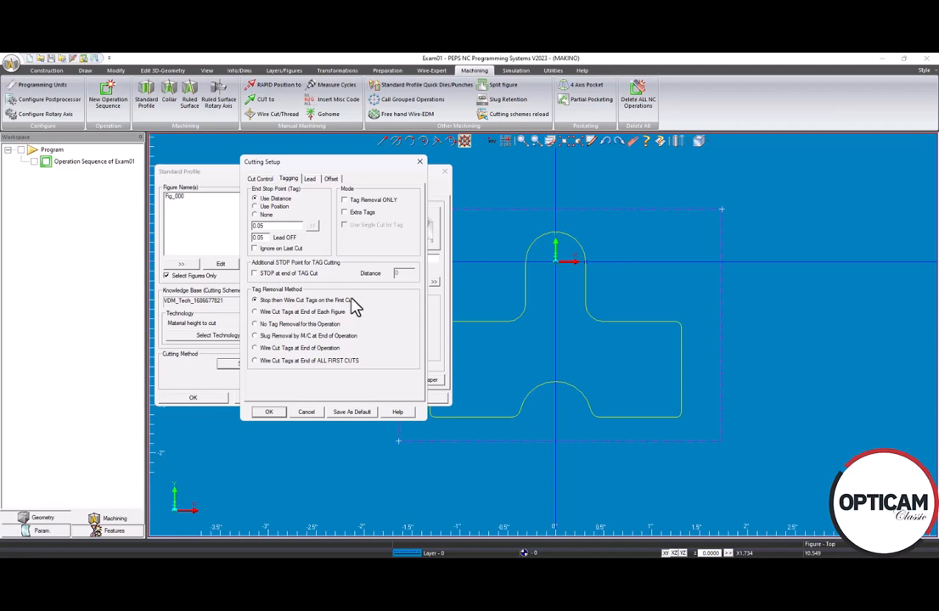
Step: Review the Lead and Offset settings, then accept Cutting Setup and the Fig_000 Standard Profile
{"action": "left_click", "coordinate": [311, 181]}
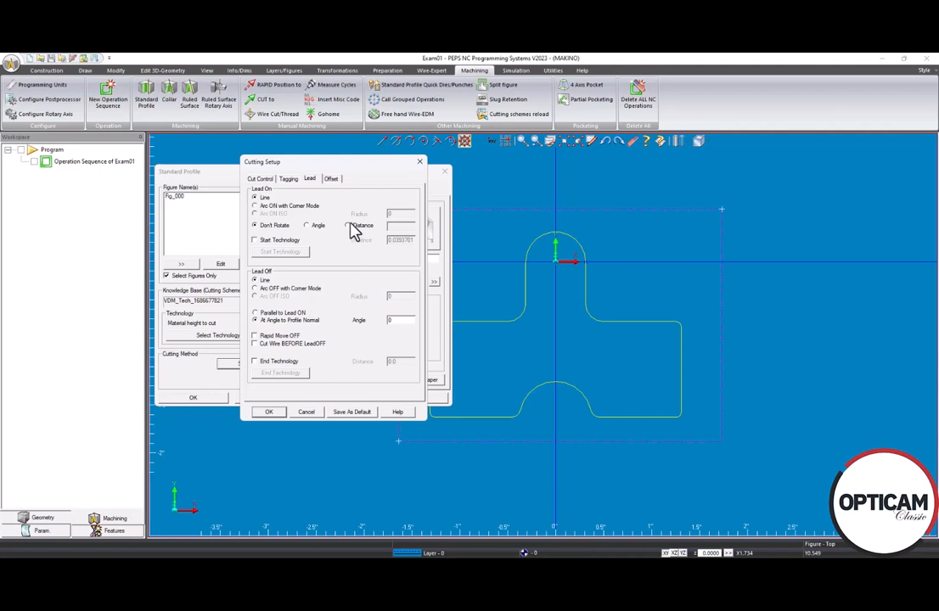
{"action": "left_click", "coordinate": [332, 181]}
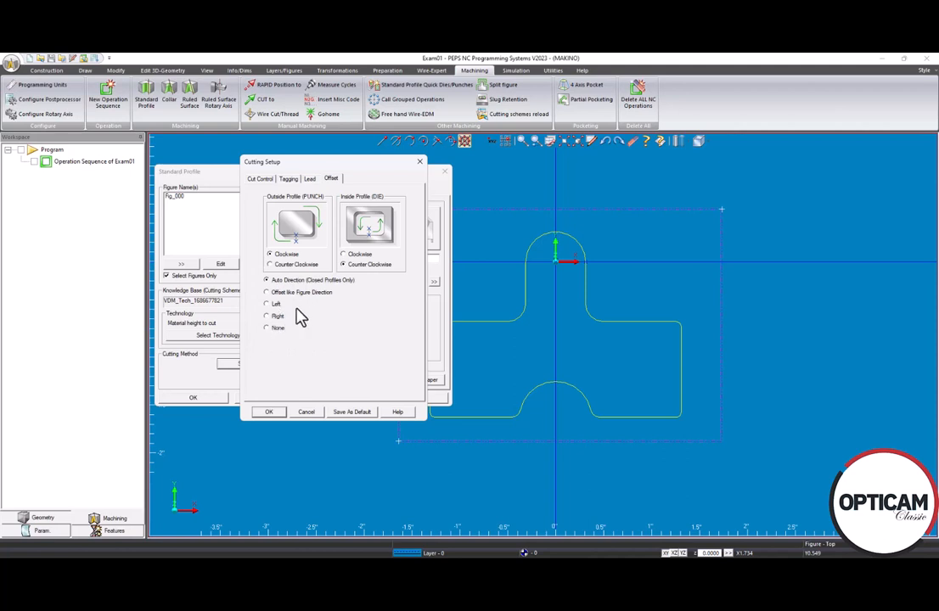
{"action": "left_click", "coordinate": [268, 414]}
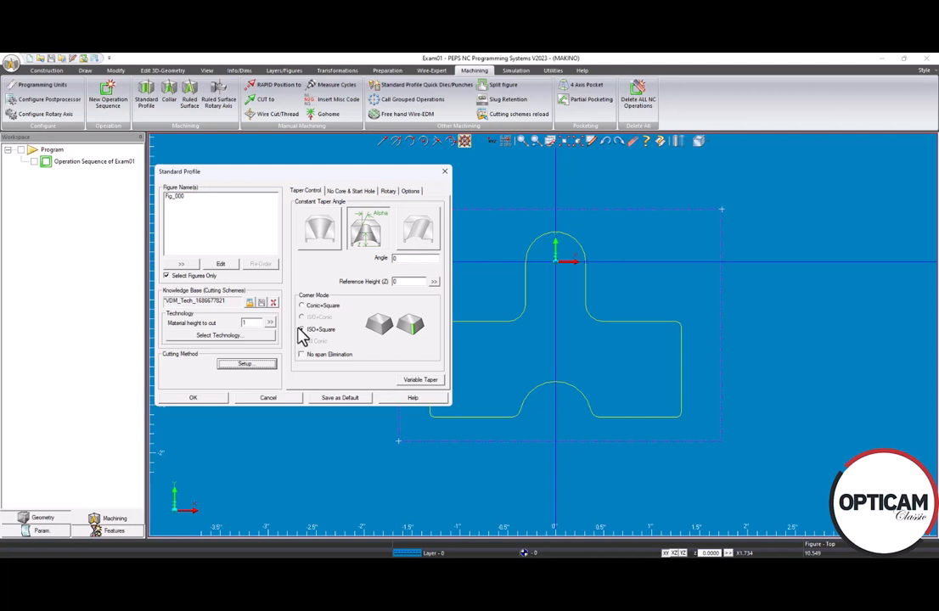
{"action": "left_click", "coordinate": [194, 400]}
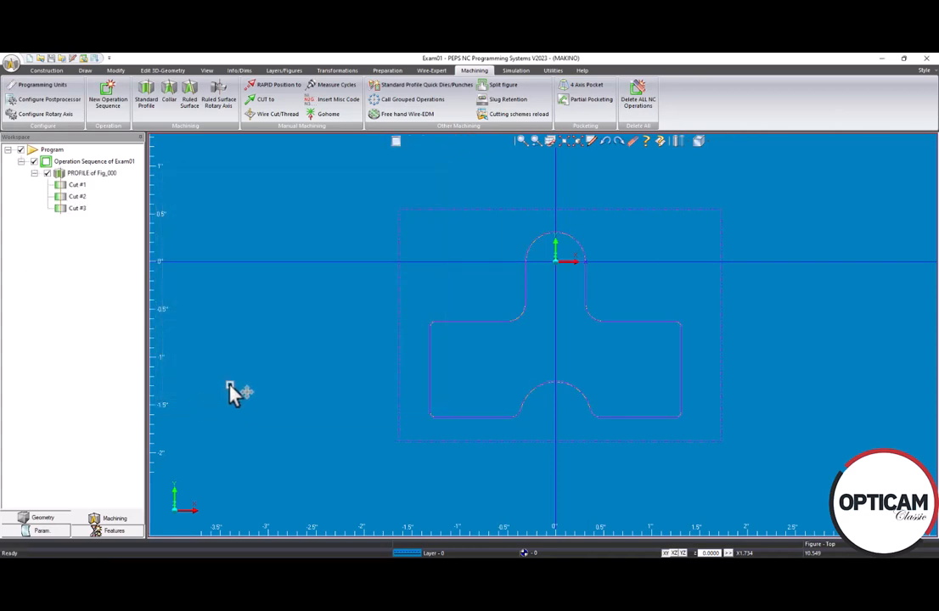
Step: Orbit and zoom the view to inspect Cut #1–#3 around the T-shaped part
{"action": "middle_click_drag", "start_coordinate": [553, 453], "coordinate": [487, 321]}
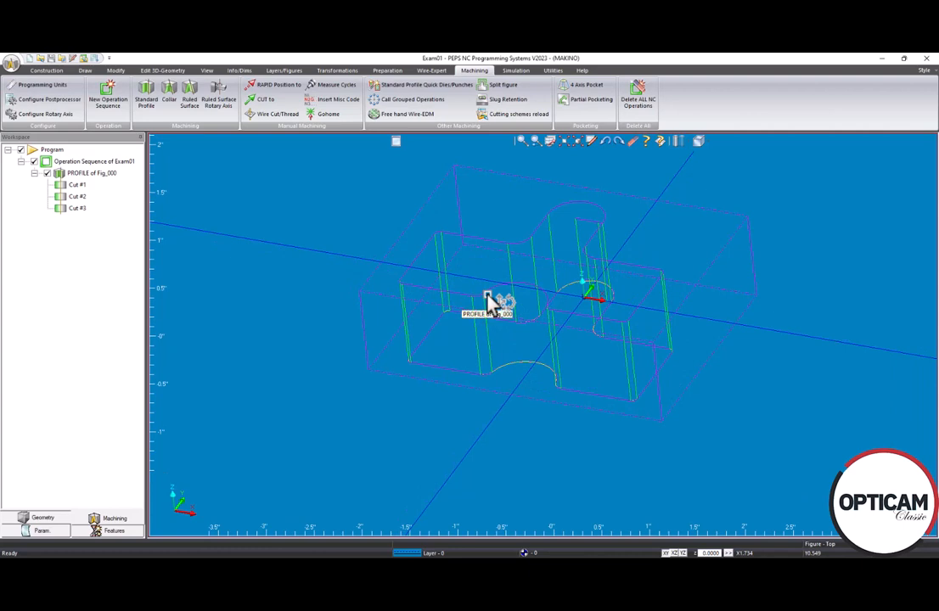
{"action": "middle_click_drag", "start_coordinate": [518, 348], "coordinate": [498, 337]}
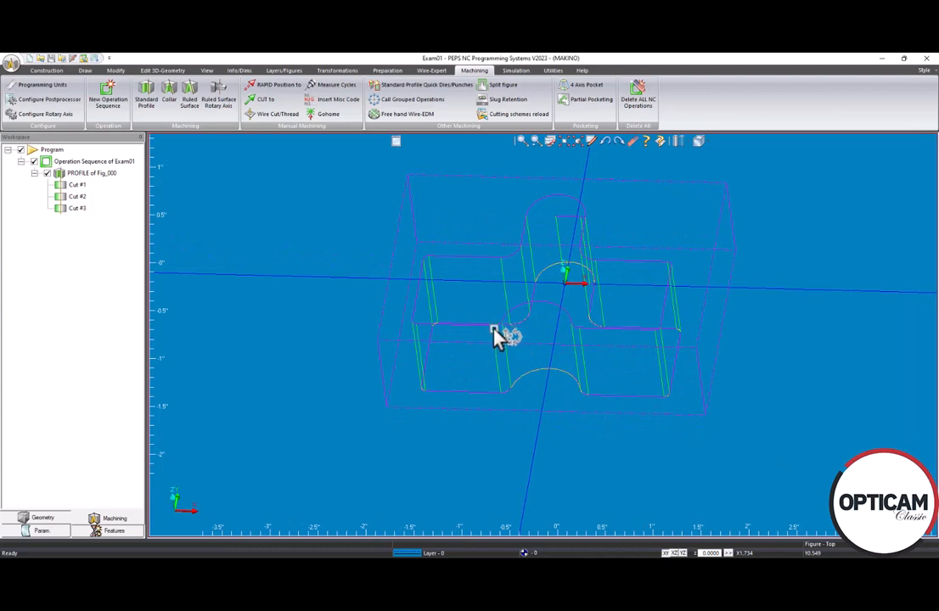
{"action": "scroll", "coordinate": [512, 398], "scroll_direction": "up", "scroll_amount": 2}
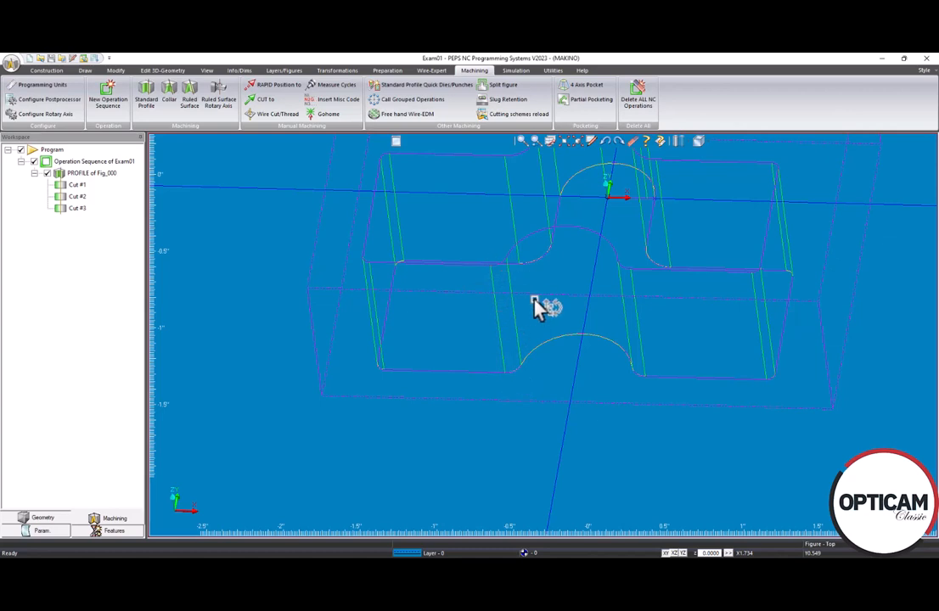
{"action": "mouse_move", "coordinate": [579, 356]}
{"action": "middle_mouse_down"}
{"action": "mouse_move", "coordinate": [583, 304]}
{"action": "mouse_move", "coordinate": [596, 365]}
{"action": "mouse_move", "coordinate": [587, 336]}
{"action": "mouse_move", "coordinate": [579, 346]}
{"action": "middle_mouse_up"}
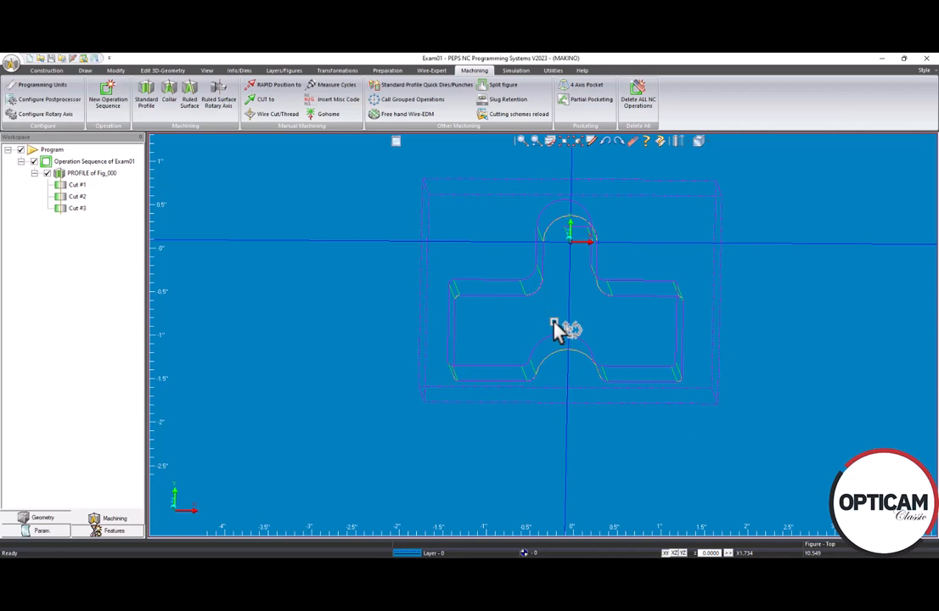
{"action": "middle_click_drag", "start_coordinate": [552, 322], "coordinate": [564, 312]}
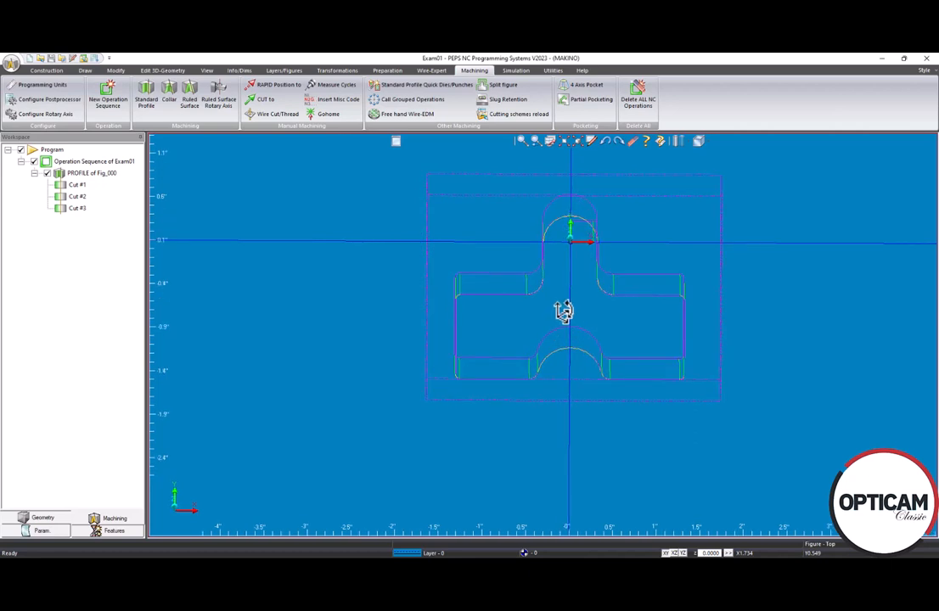
Step: Launch Start Standard-Simulation to open the billet in the ModuleWorks Machine Simulator
{"action": "left_click", "coordinate": [515, 70]}
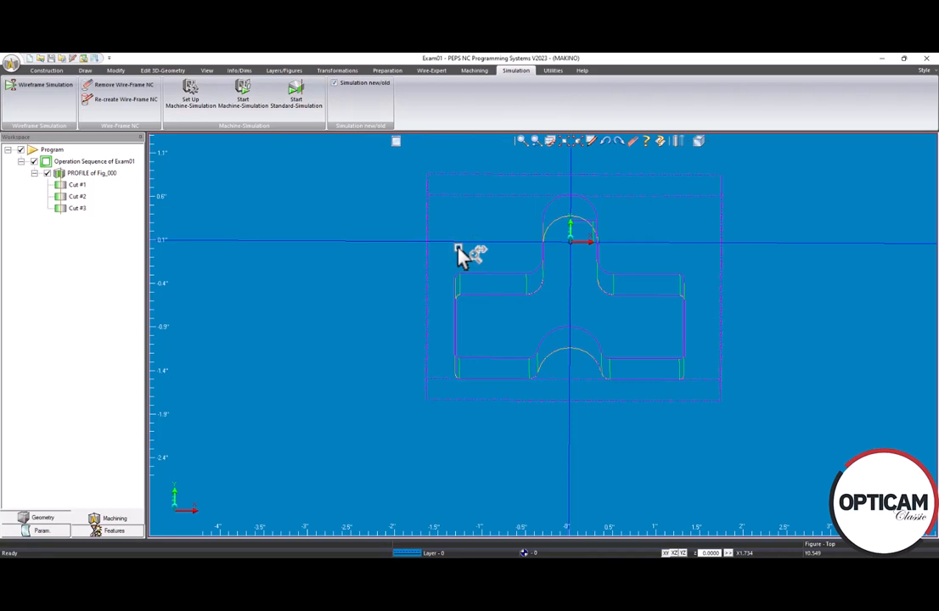
{"action": "left_click", "coordinate": [304, 100]}
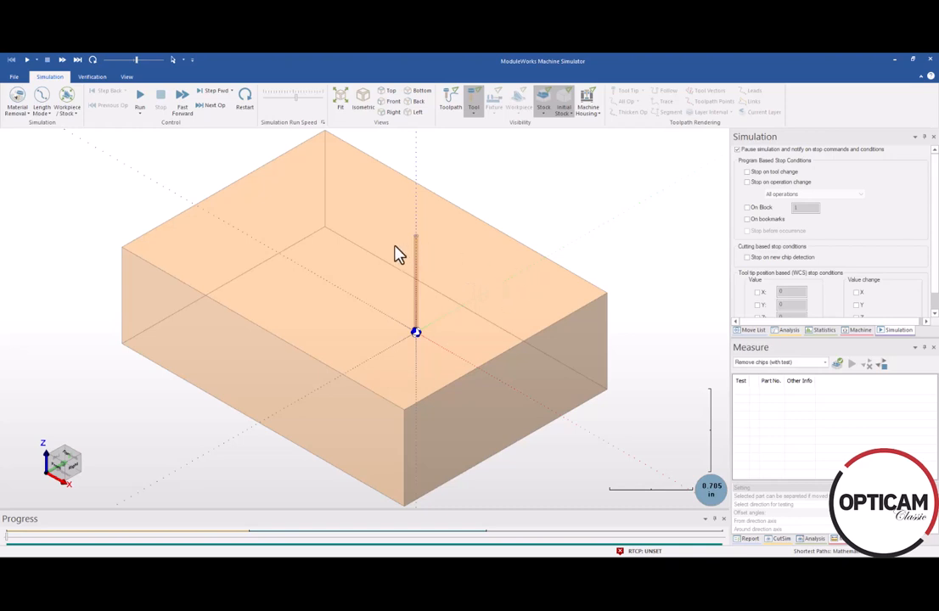
Step: Run the simulation until it halts at the STOP command at Block 139
{"action": "left_click", "coordinate": [142, 104]}
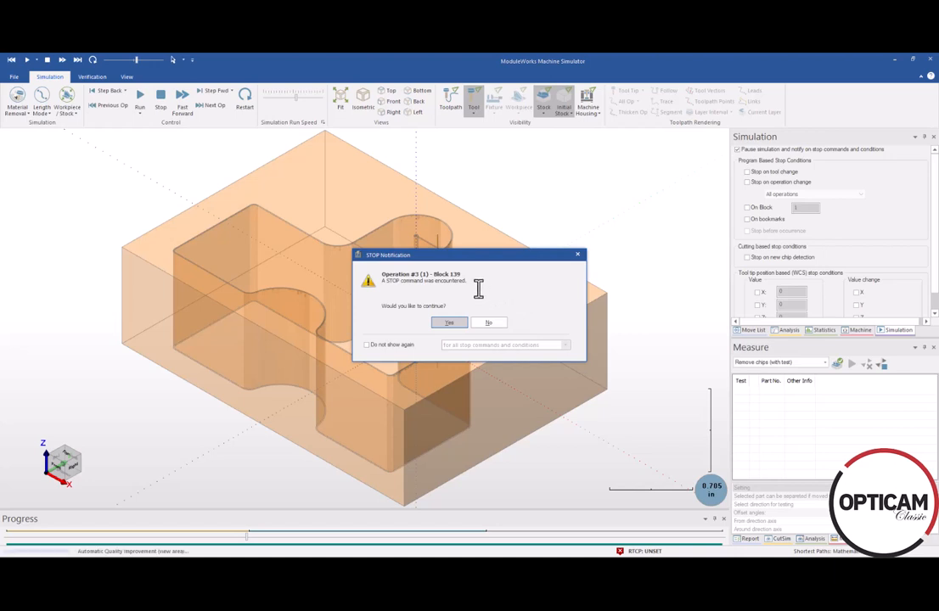
Step: Continue past the STOP notification and stop once the T-shaped slug is cut free
{"action": "left_click_drag", "start_coordinate": [481, 267], "coordinate": [572, 346]}
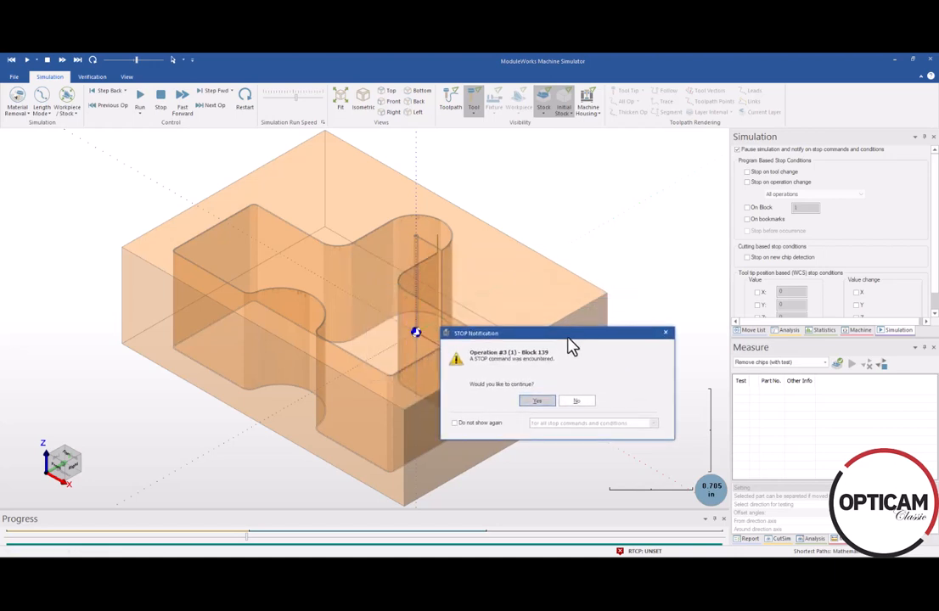
{"action": "left_click", "coordinate": [539, 404]}
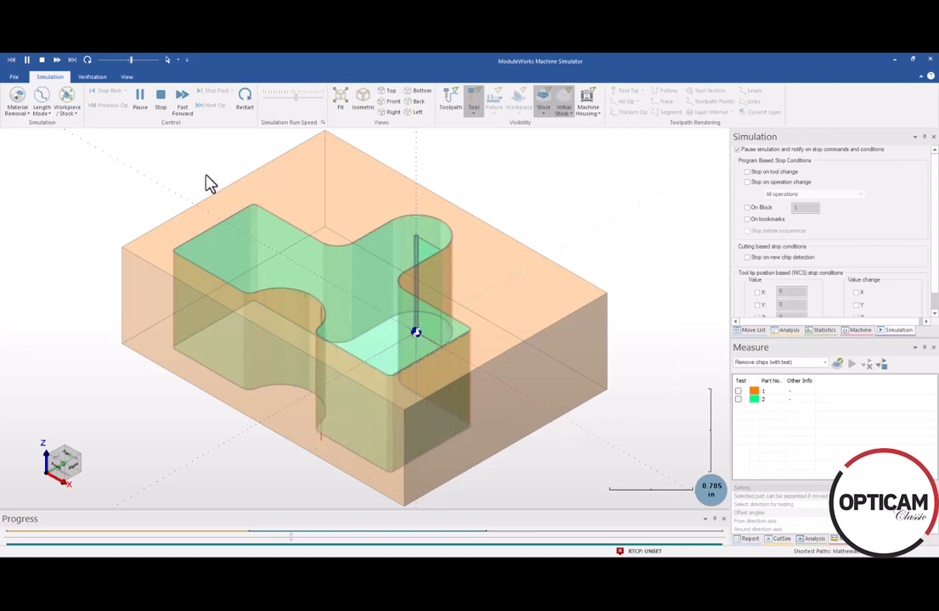
{"action": "left_click", "coordinate": [161, 100]}
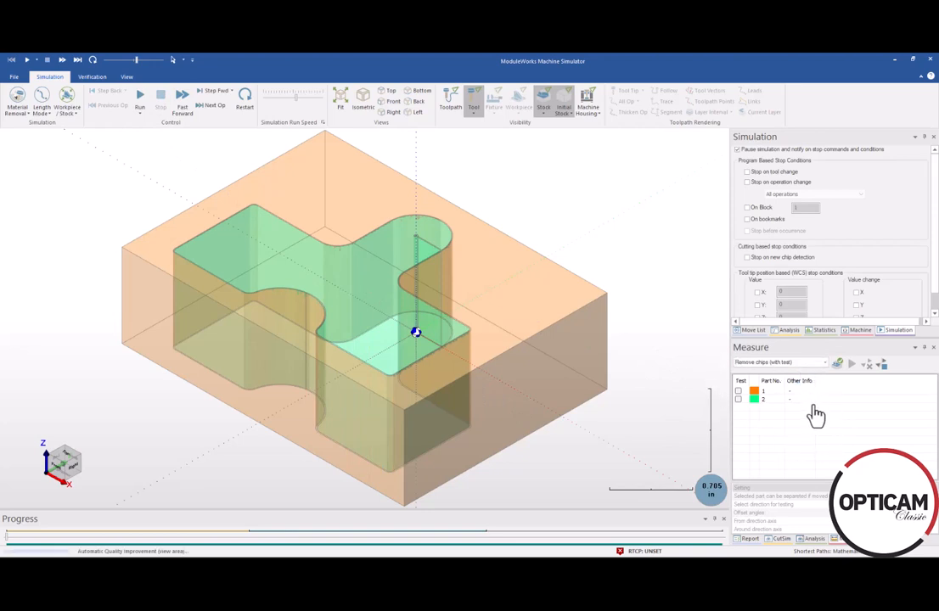
Step: Use Remove chips (with test) on part 2 to remove the T-shaped slug from the billet
{"action": "left_click", "coordinate": [824, 364]}
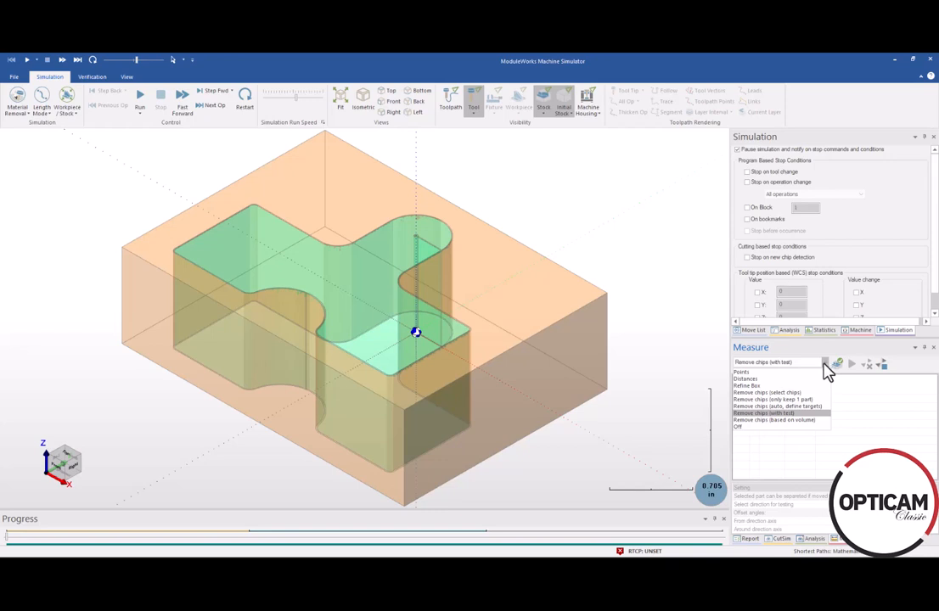
{"action": "left_click", "coordinate": [828, 367]}
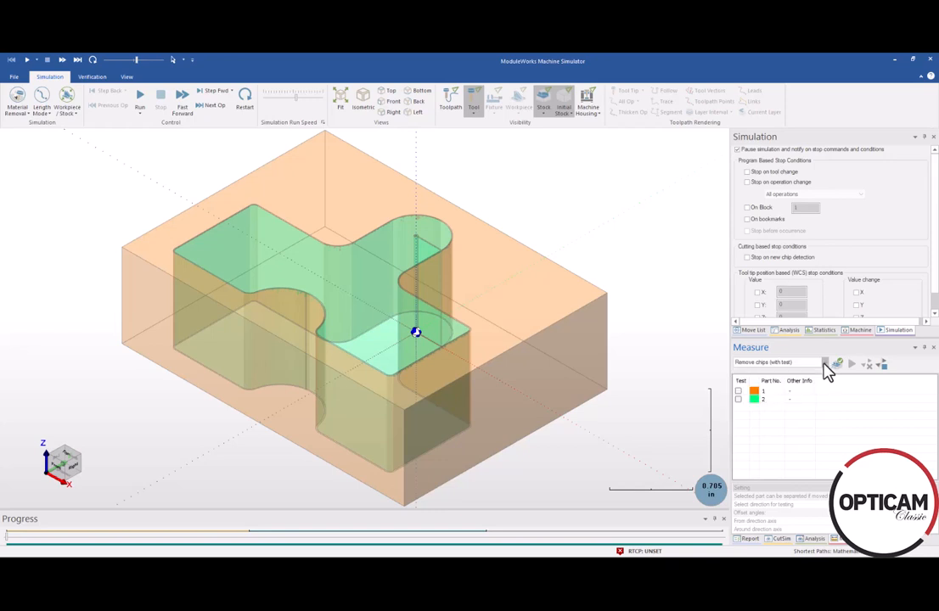
{"action": "left_click", "coordinate": [739, 400]}
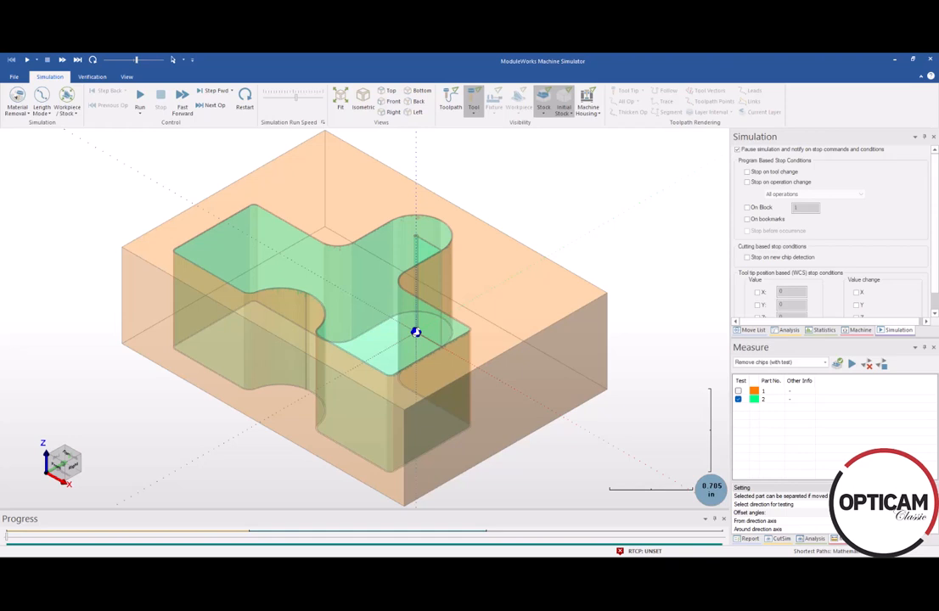
{"action": "left_click", "coordinate": [851, 366]}
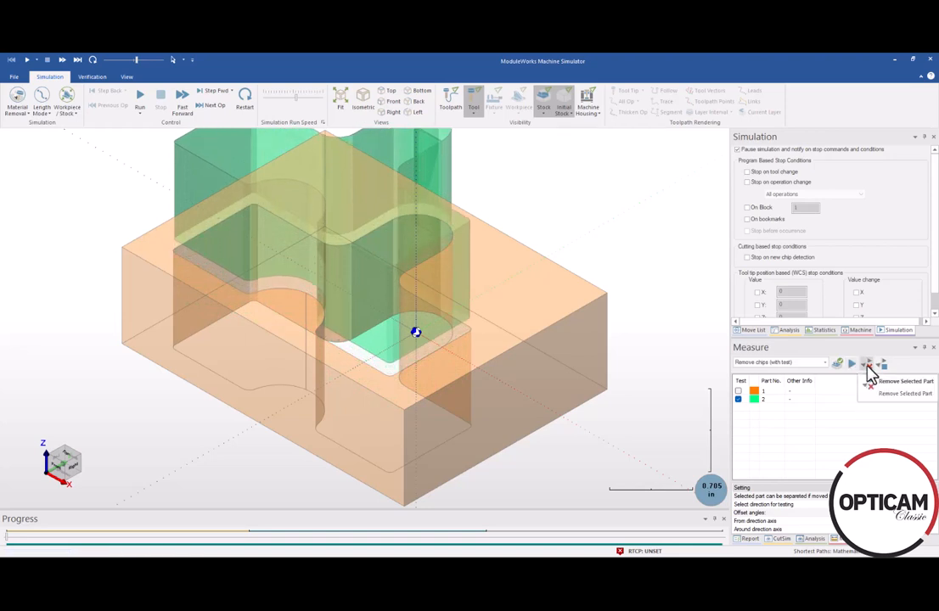
{"action": "left_click", "coordinate": [868, 366]}
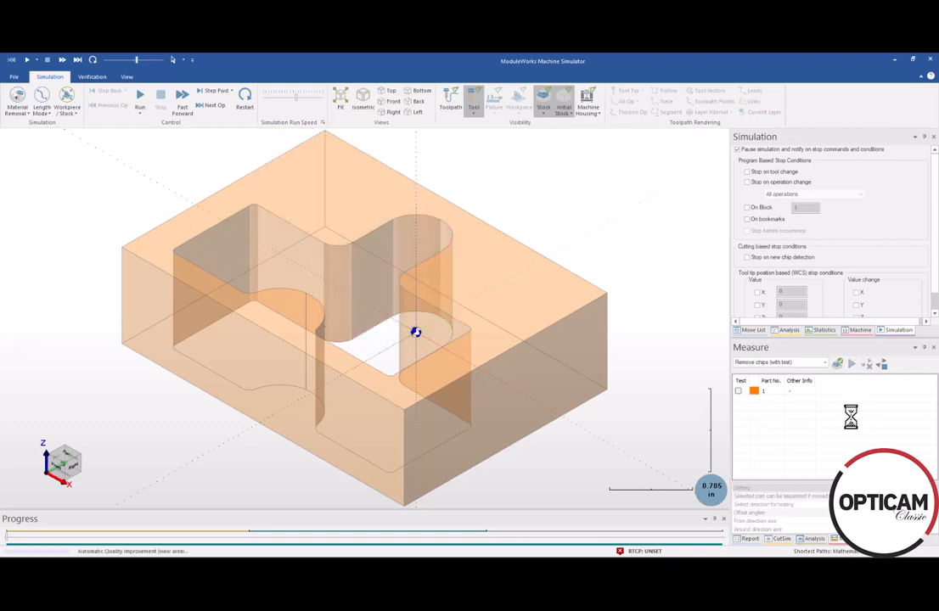
Step: Run the simulation to the end, continuing past the Operation #3 STOP
{"action": "left_click", "coordinate": [140, 98]}
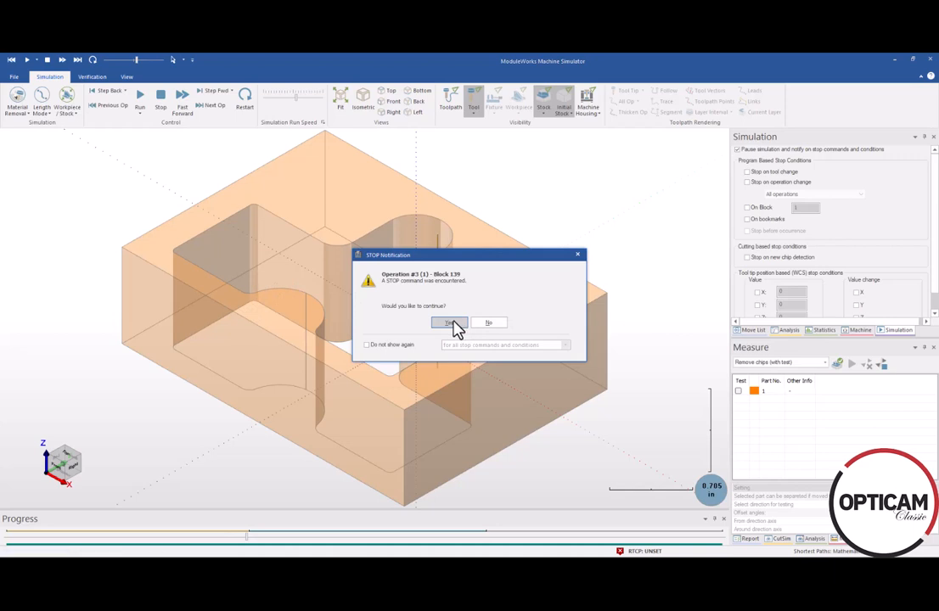
{"action": "left_click", "coordinate": [453, 325]}
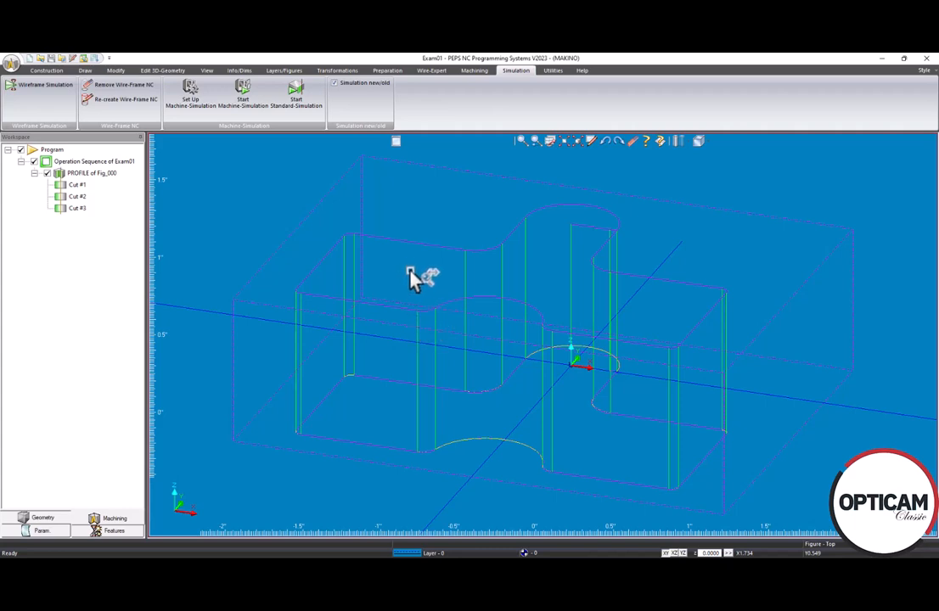
Step: Post-process the program into Exam01.iso, giving a 1h.57min estimated cycle time
{"action": "left_click", "coordinate": [11, 66]}
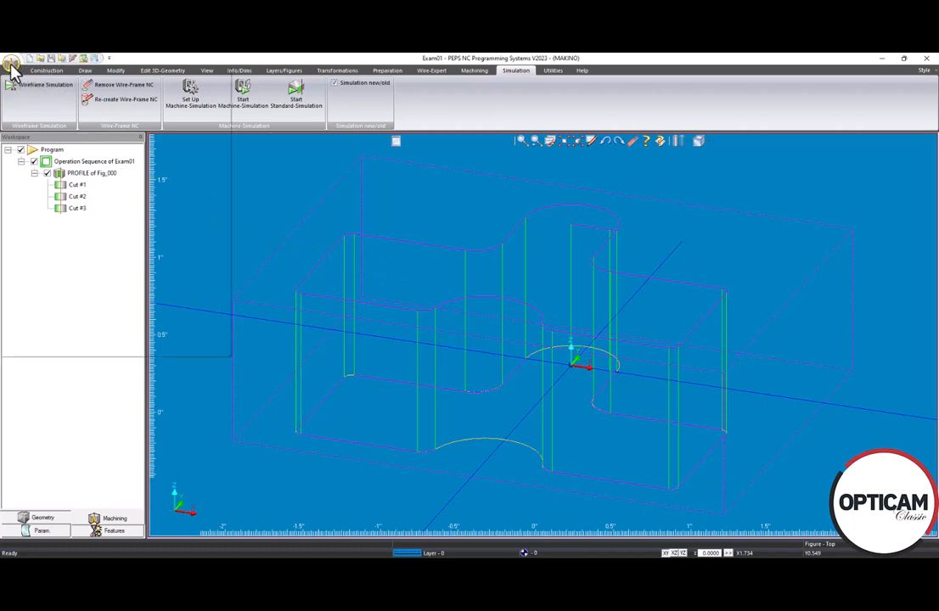
{"action": "left_click", "coordinate": [11, 66]}
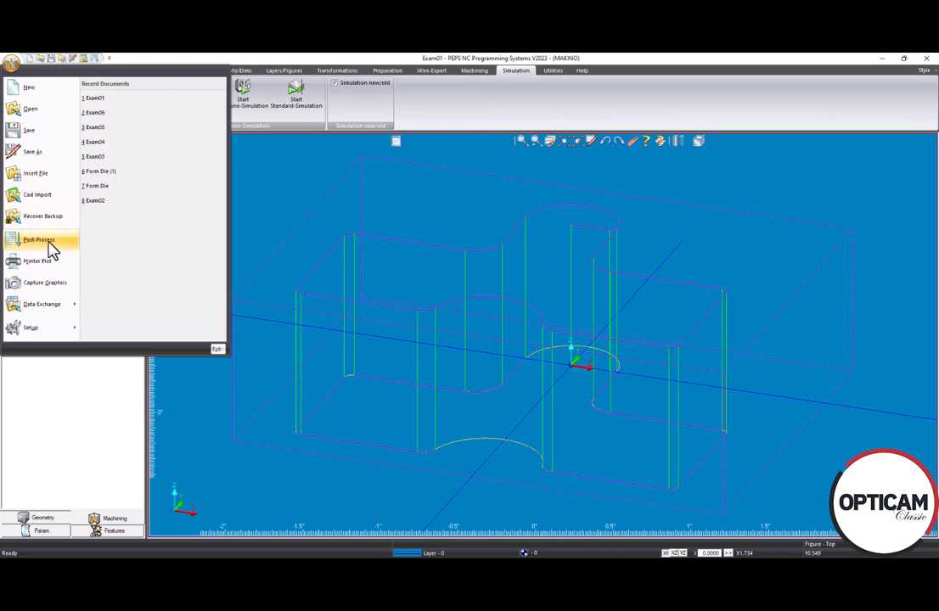
{"action": "left_click", "coordinate": [277, 216]}
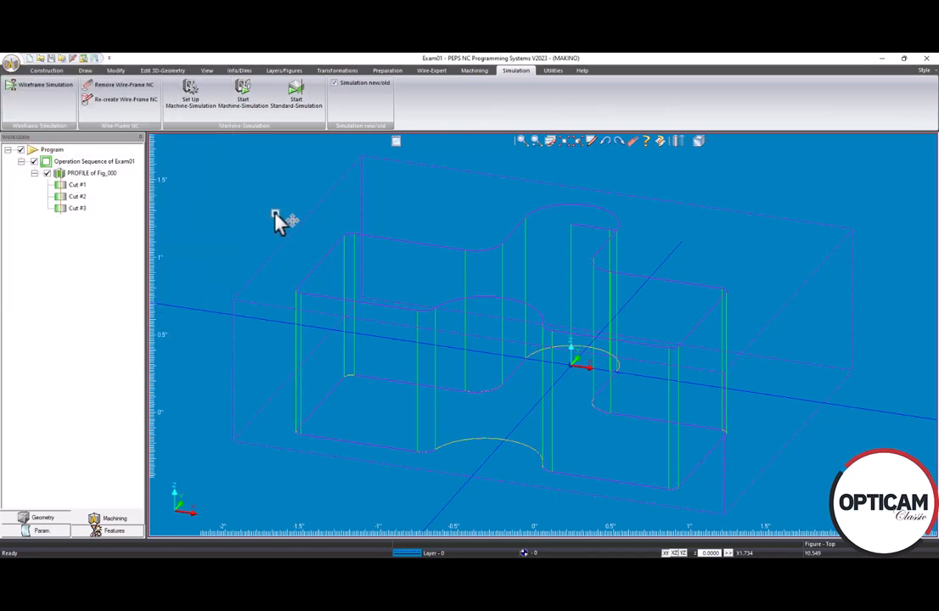
{"action": "left_click", "coordinate": [553, 72]}
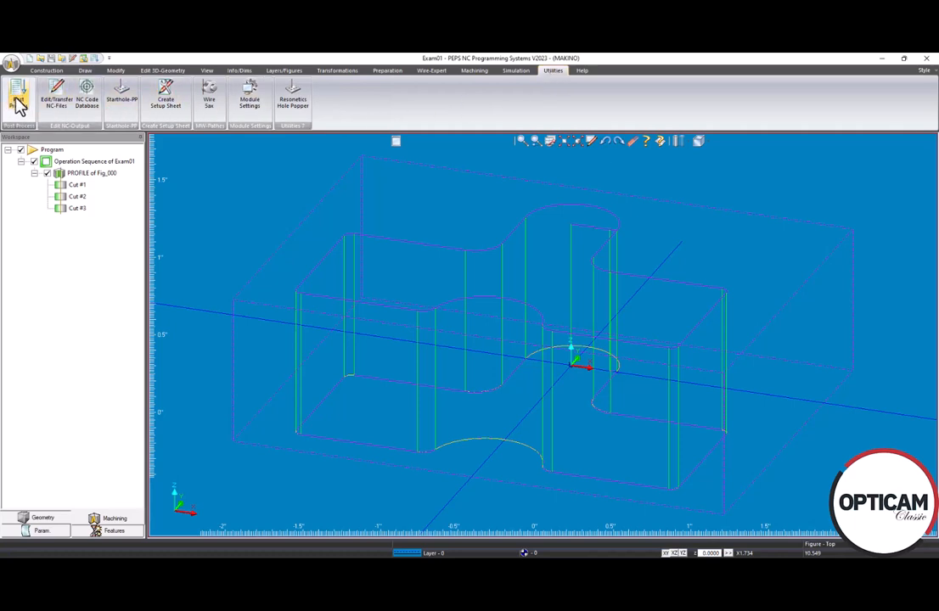
{"action": "left_click", "coordinate": [96, 62]}
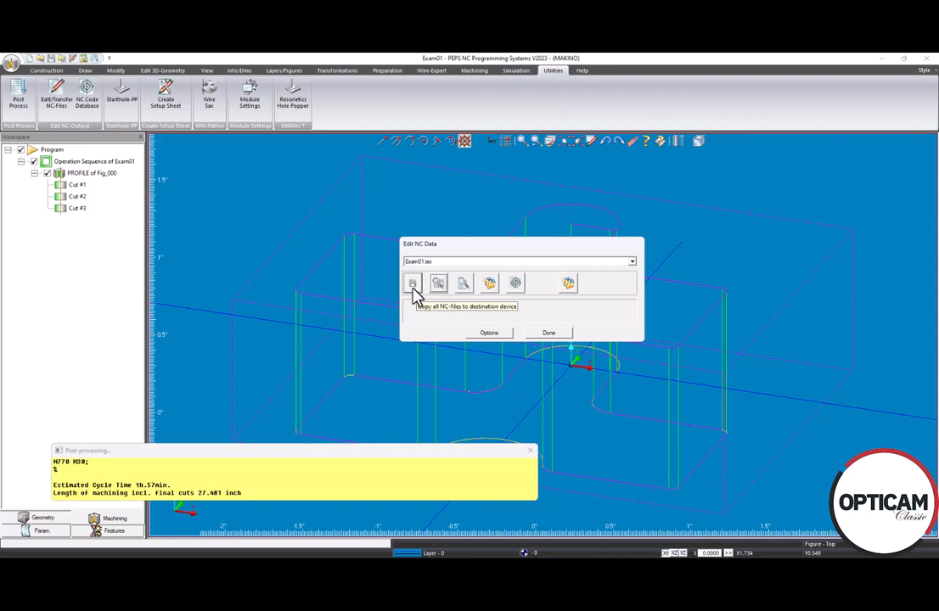
Step: Confirm the NC output destination is A:\ unchanged, then open Exam01.iso to view its code
{"action": "left_click", "coordinate": [485, 334]}
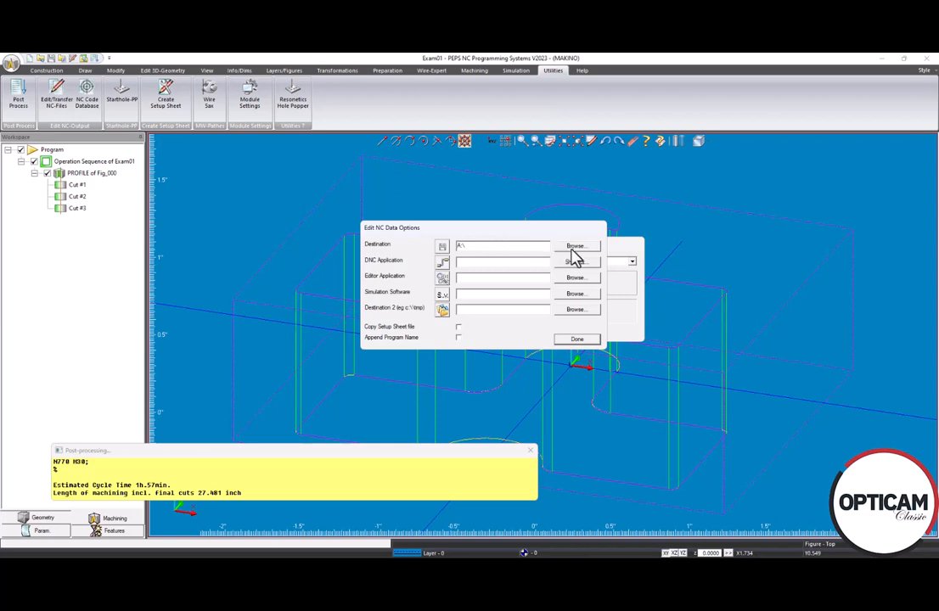
{"action": "left_click", "coordinate": [578, 340]}
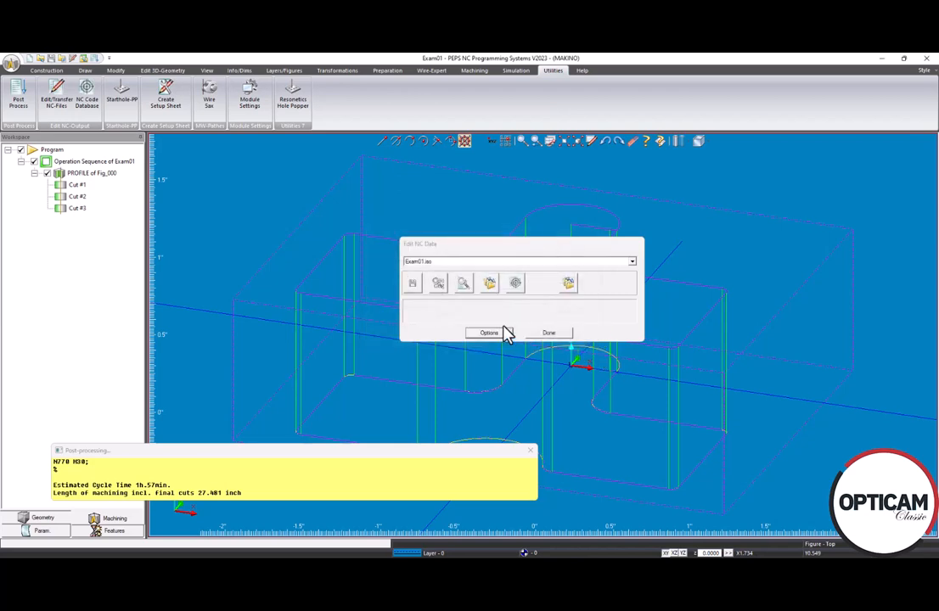
{"action": "left_click", "coordinate": [438, 286]}
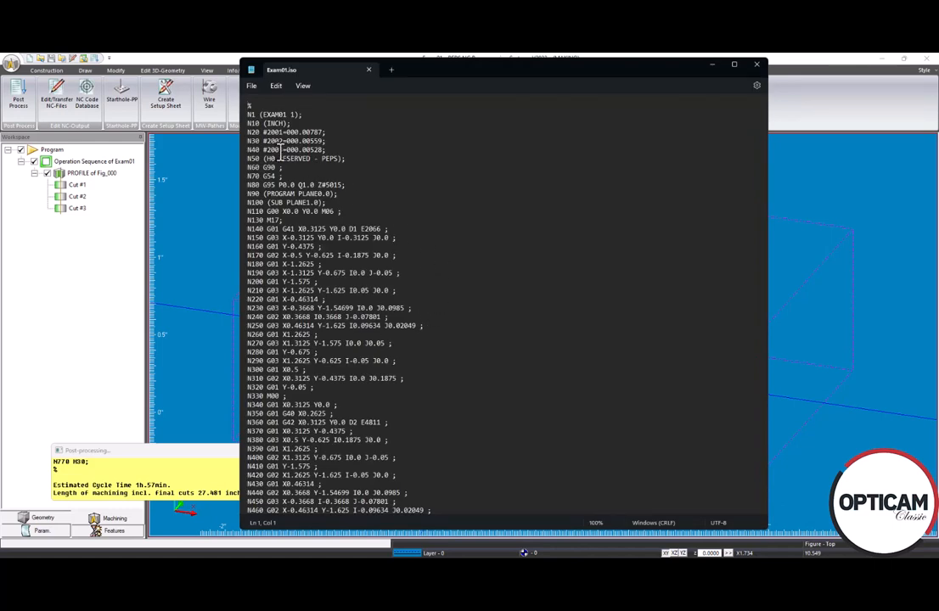
Step: Highlight the offsets on lines N20–N40, the first cut's D1 E2066, and the M00 stop
{"action": "left_click_drag", "start_coordinate": [263, 131], "coordinate": [345, 152]}
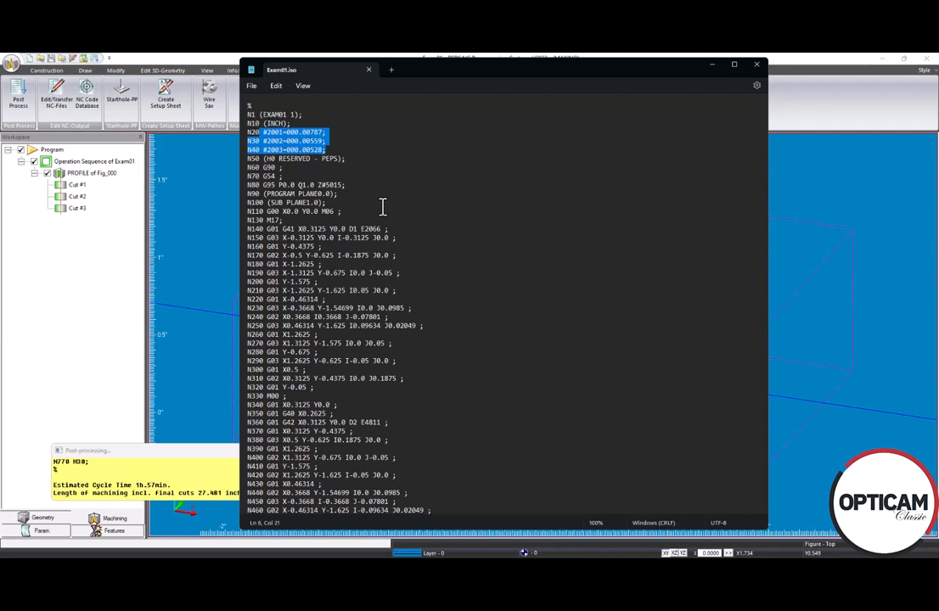
{"action": "left_click_drag", "start_coordinate": [348, 228], "coordinate": [399, 232]}
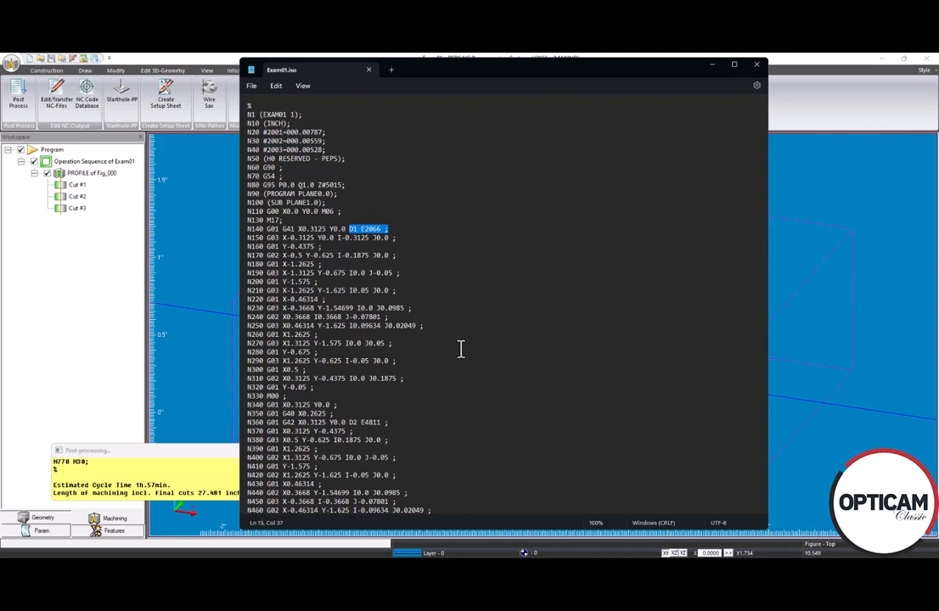
{"action": "scroll", "coordinate": [461, 348], "scroll_direction": "down", "scroll_amount": 2}
{"action": "scroll", "coordinate": [461, 348], "scroll_direction": "down", "scroll_amount": 2}
{"action": "left_click_drag", "start_coordinate": [265, 309], "coordinate": [287, 310]}
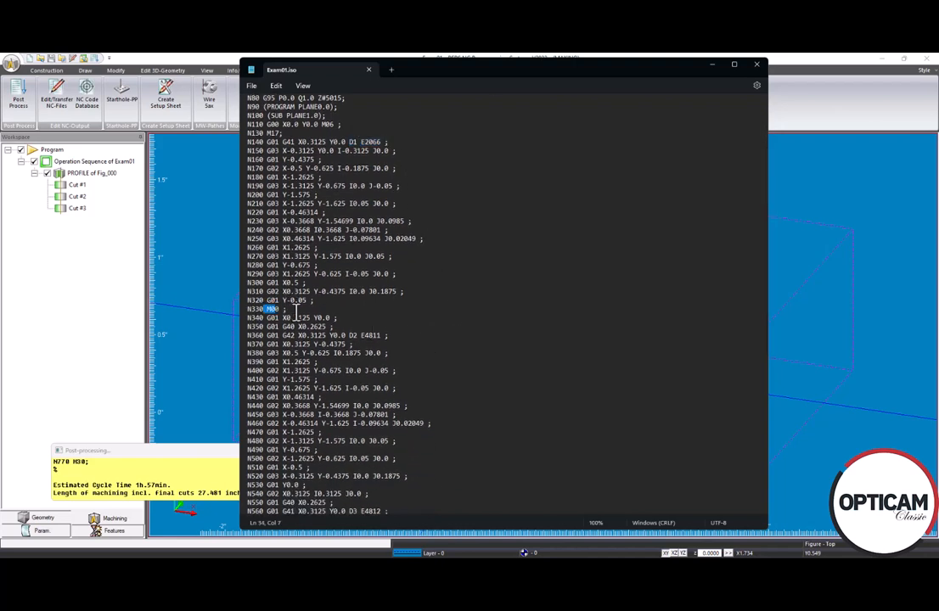
{"action": "scroll", "coordinate": [471, 355], "scroll_direction": "down", "scroll_amount": 2}
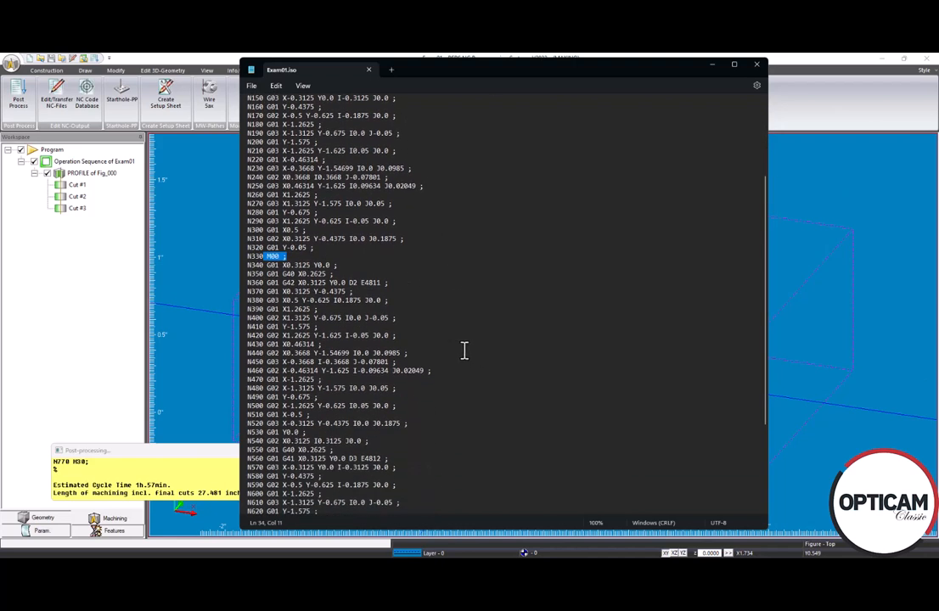
Step: Highlight the second cut's D2 E4811 and third cut's D3 E4812 offsets, then close Notepad
{"action": "left_click_drag", "start_coordinate": [263, 266], "coordinate": [396, 283]}
{"action": "left_click", "coordinate": [350, 283]}
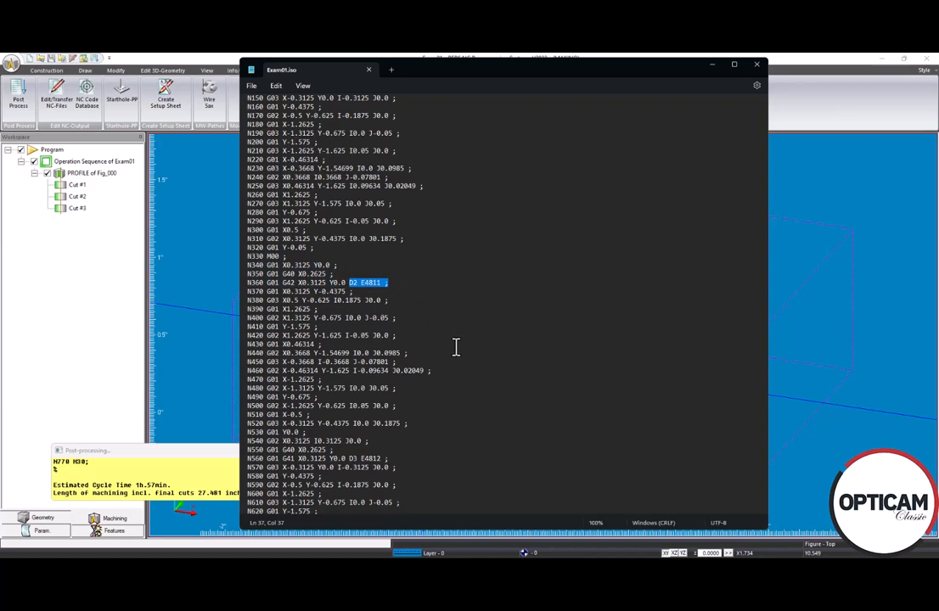
{"action": "scroll", "coordinate": [456, 347], "scroll_direction": "down", "scroll_amount": 1}
{"action": "scroll", "coordinate": [456, 346], "scroll_direction": "down", "scroll_amount": 5}
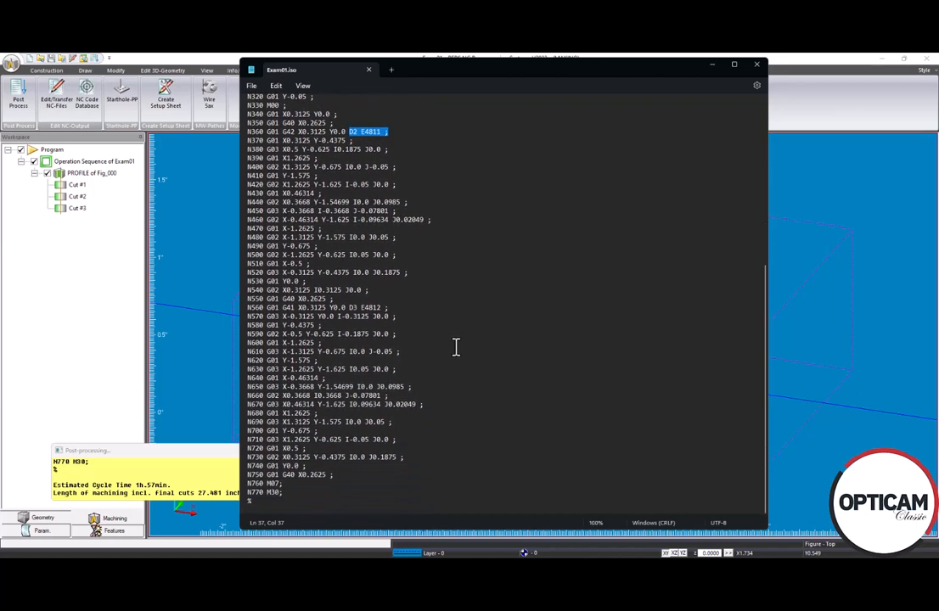
{"action": "left_click_drag", "start_coordinate": [348, 308], "coordinate": [388, 307]}
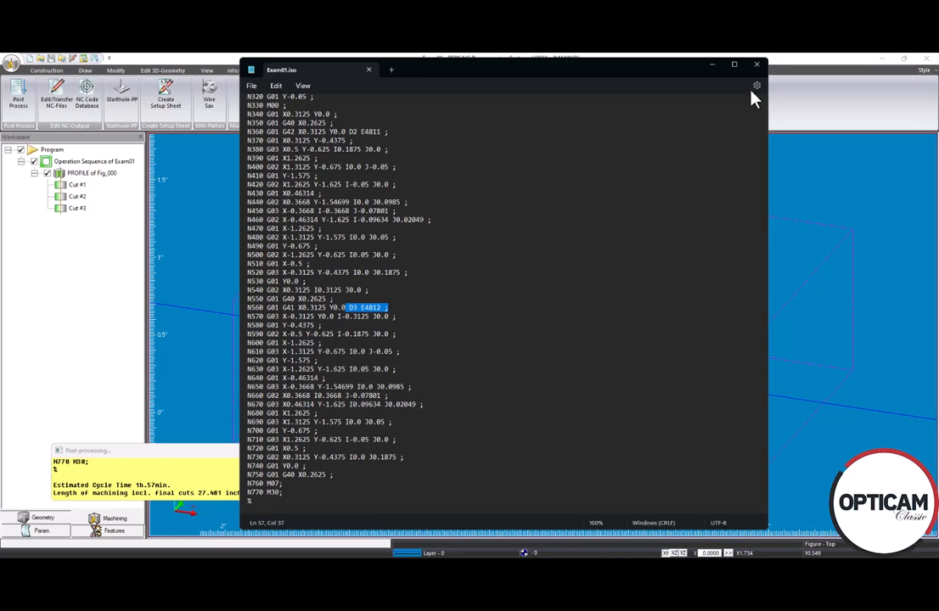
{"action": "left_click", "coordinate": [757, 66]}
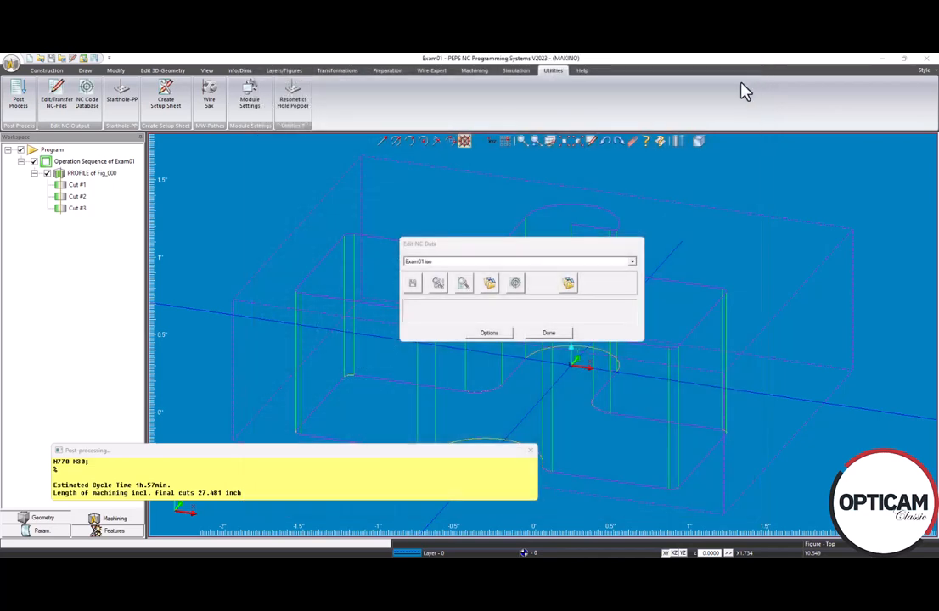
Step: Close the Edit NC Data dialog to return to the three-cut profile wireframe
{"action": "left_click", "coordinate": [548, 334]}
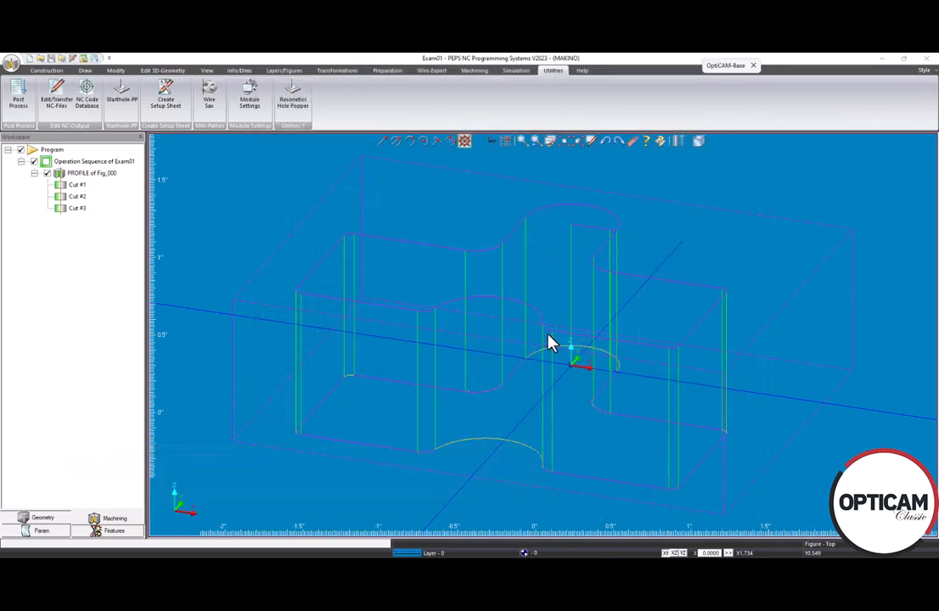